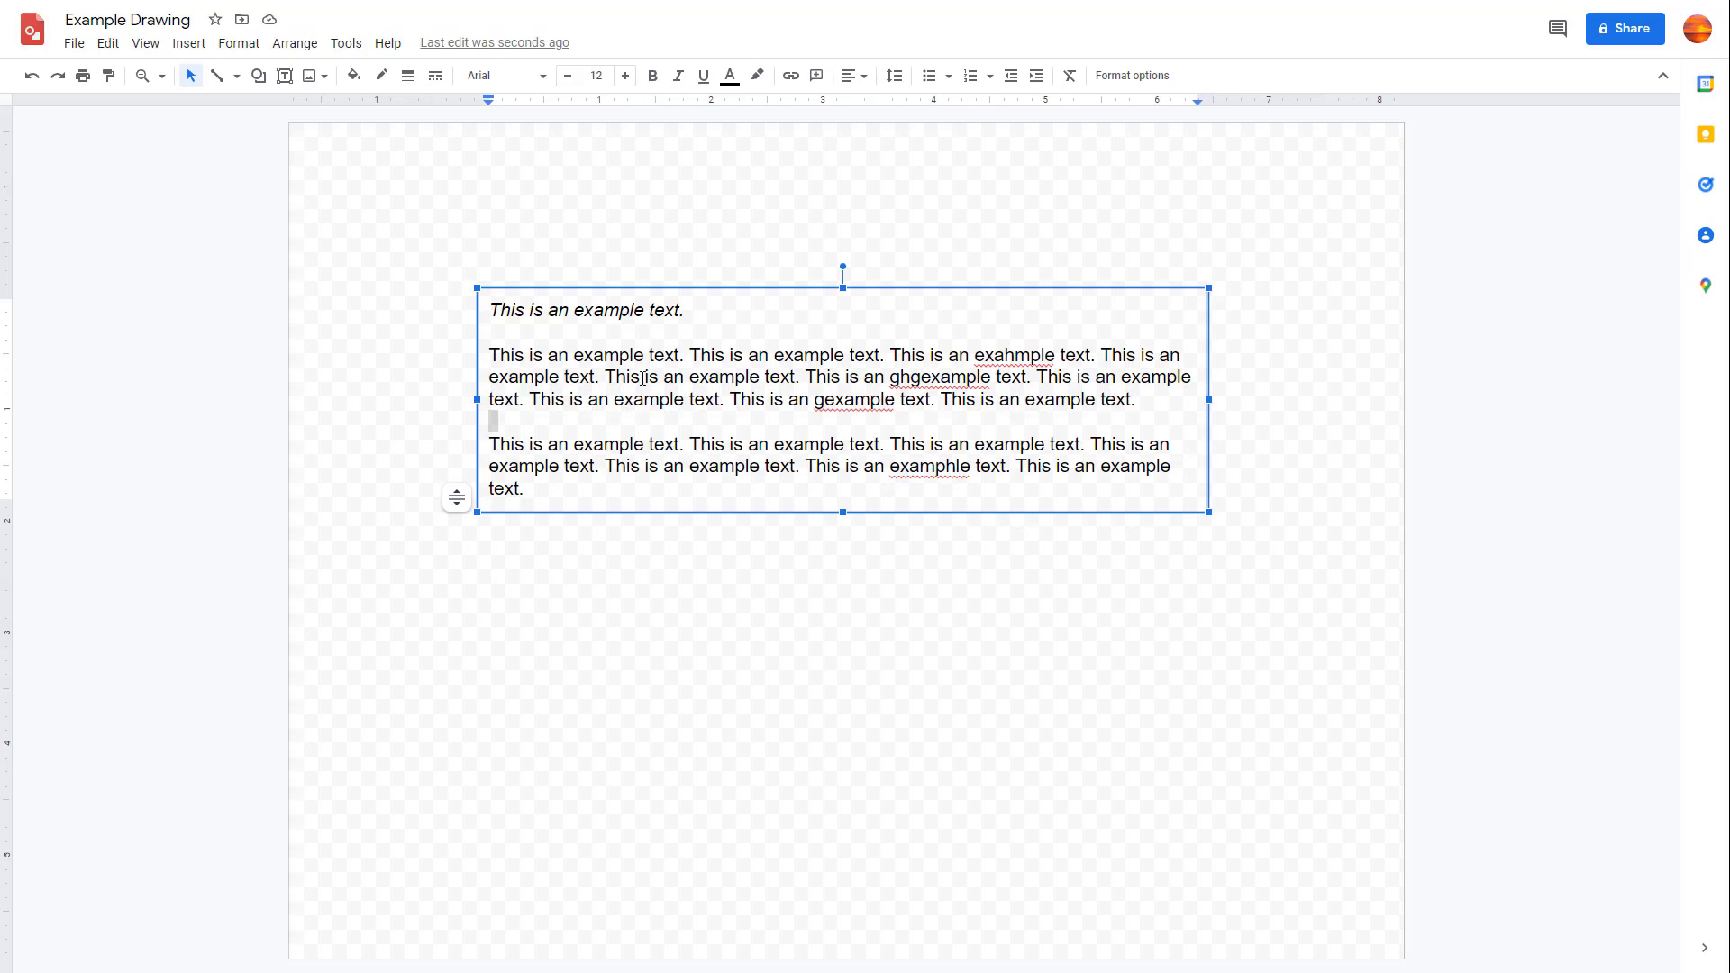
- Select the second paragraph and set its line spacing to Double, after trying 1.15 and 1.5
left_click(644, 355)
left_click_drag(1154, 404, 478, 355)
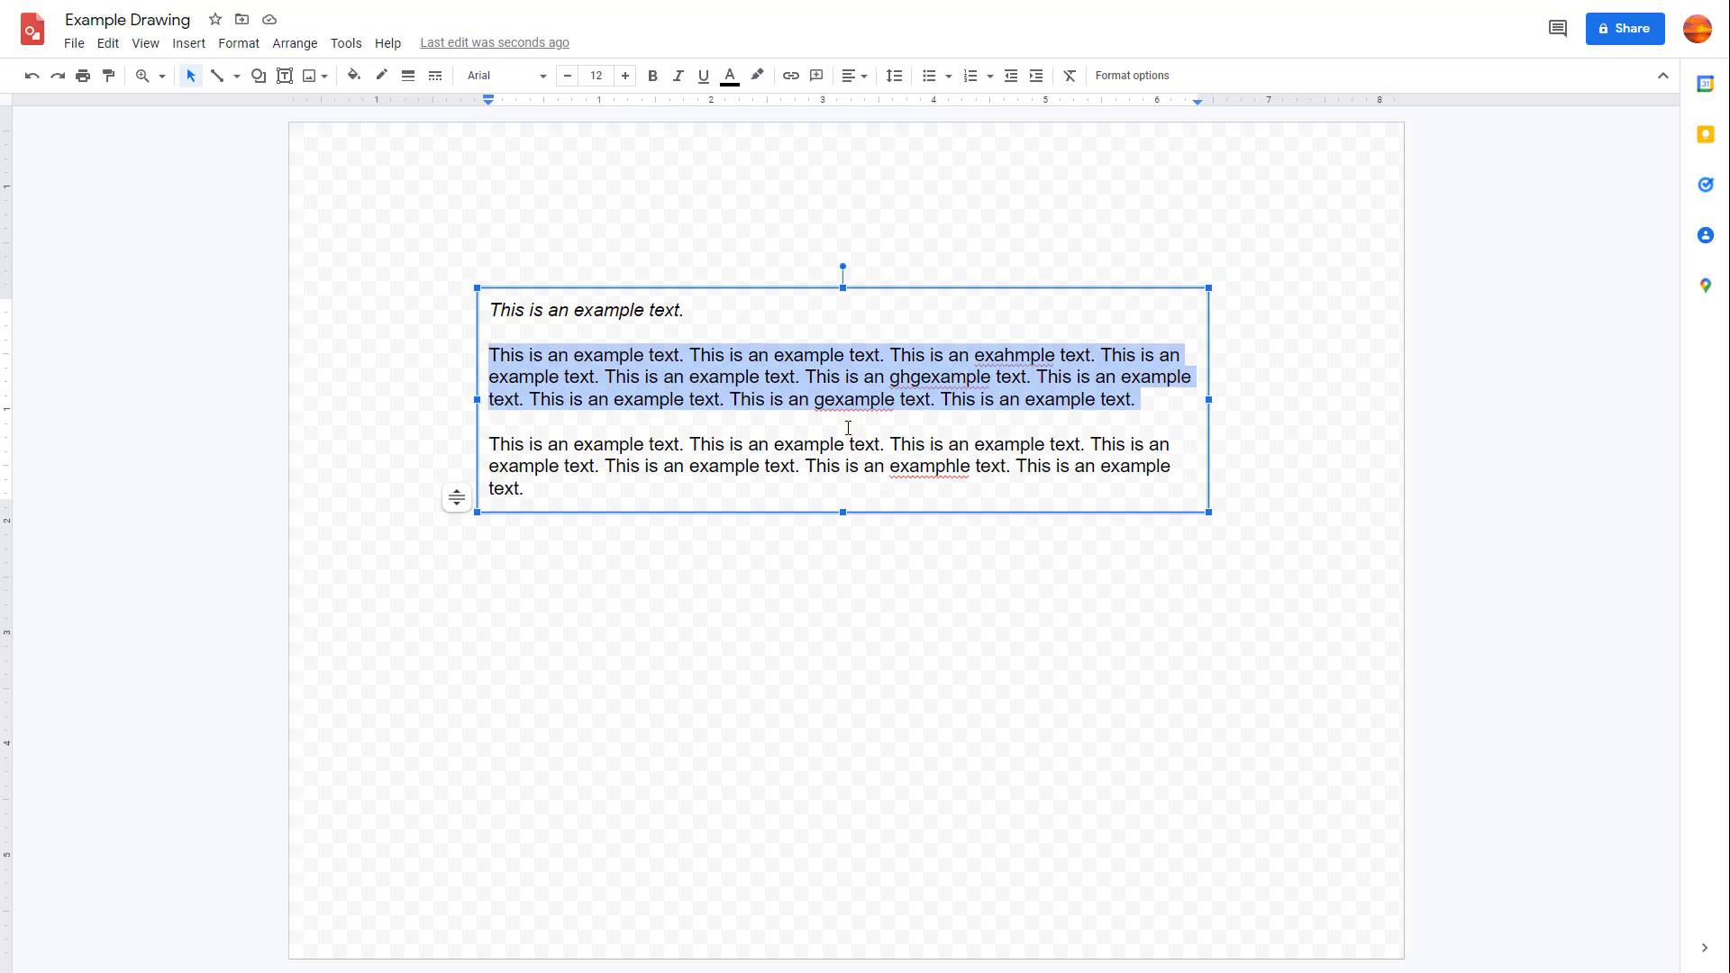
left_click(895, 80)
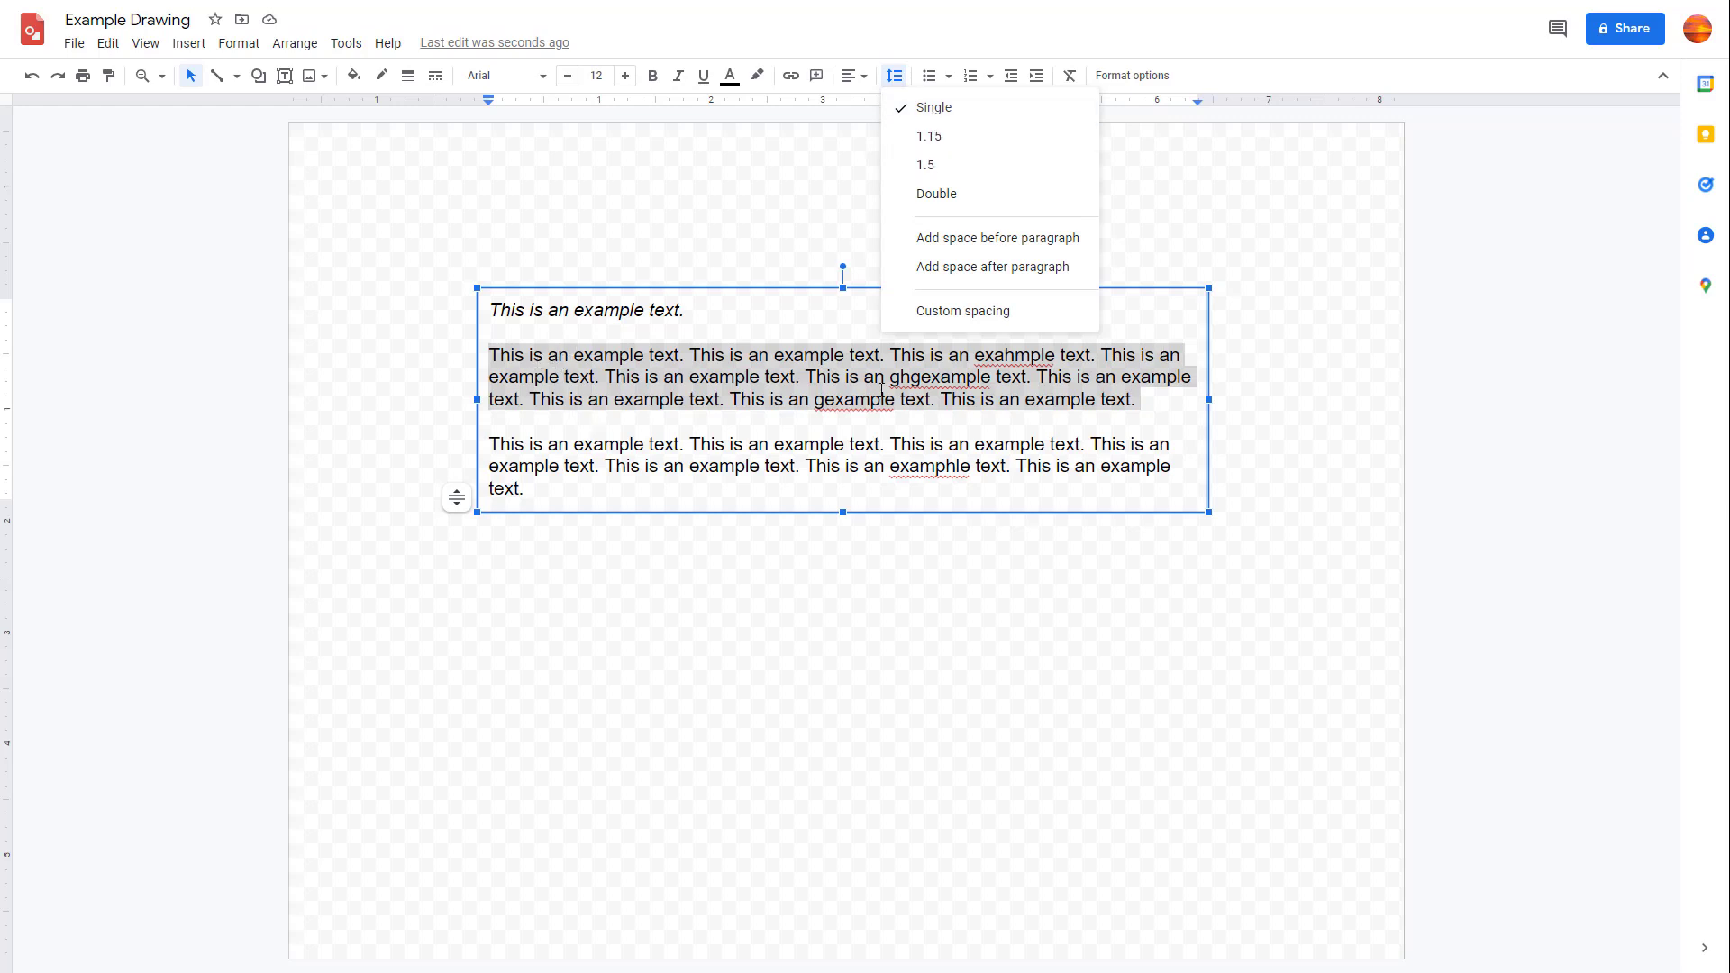
left_click(949, 142)
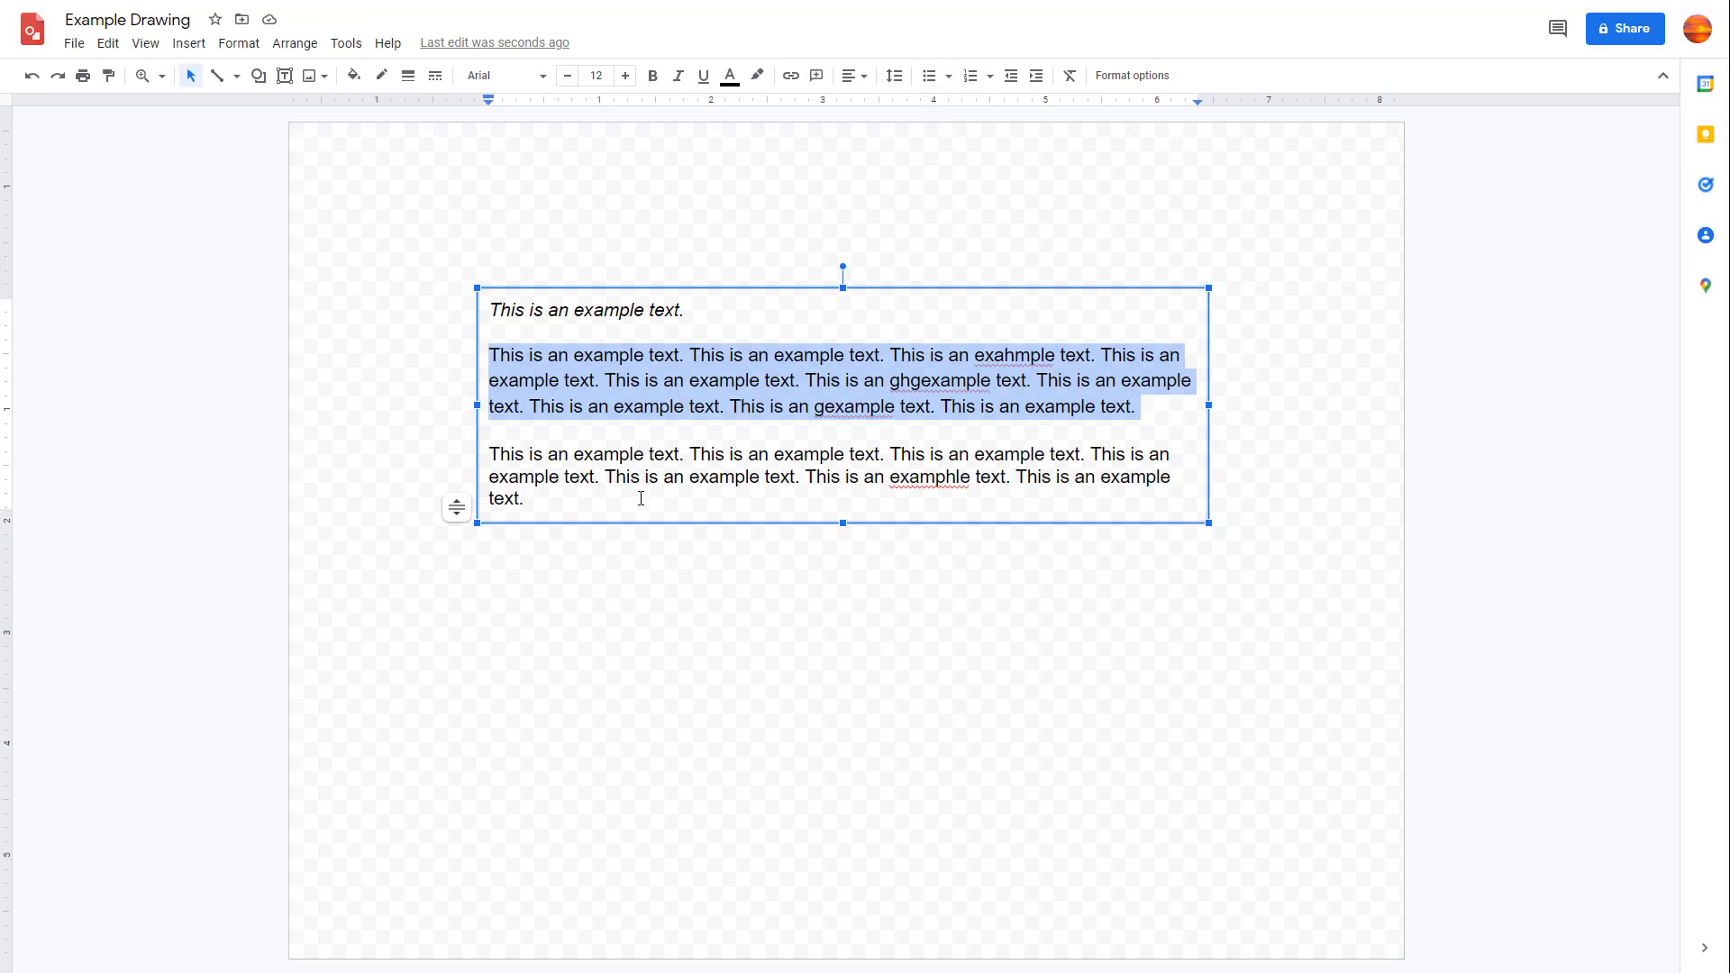
left_click(904, 83)
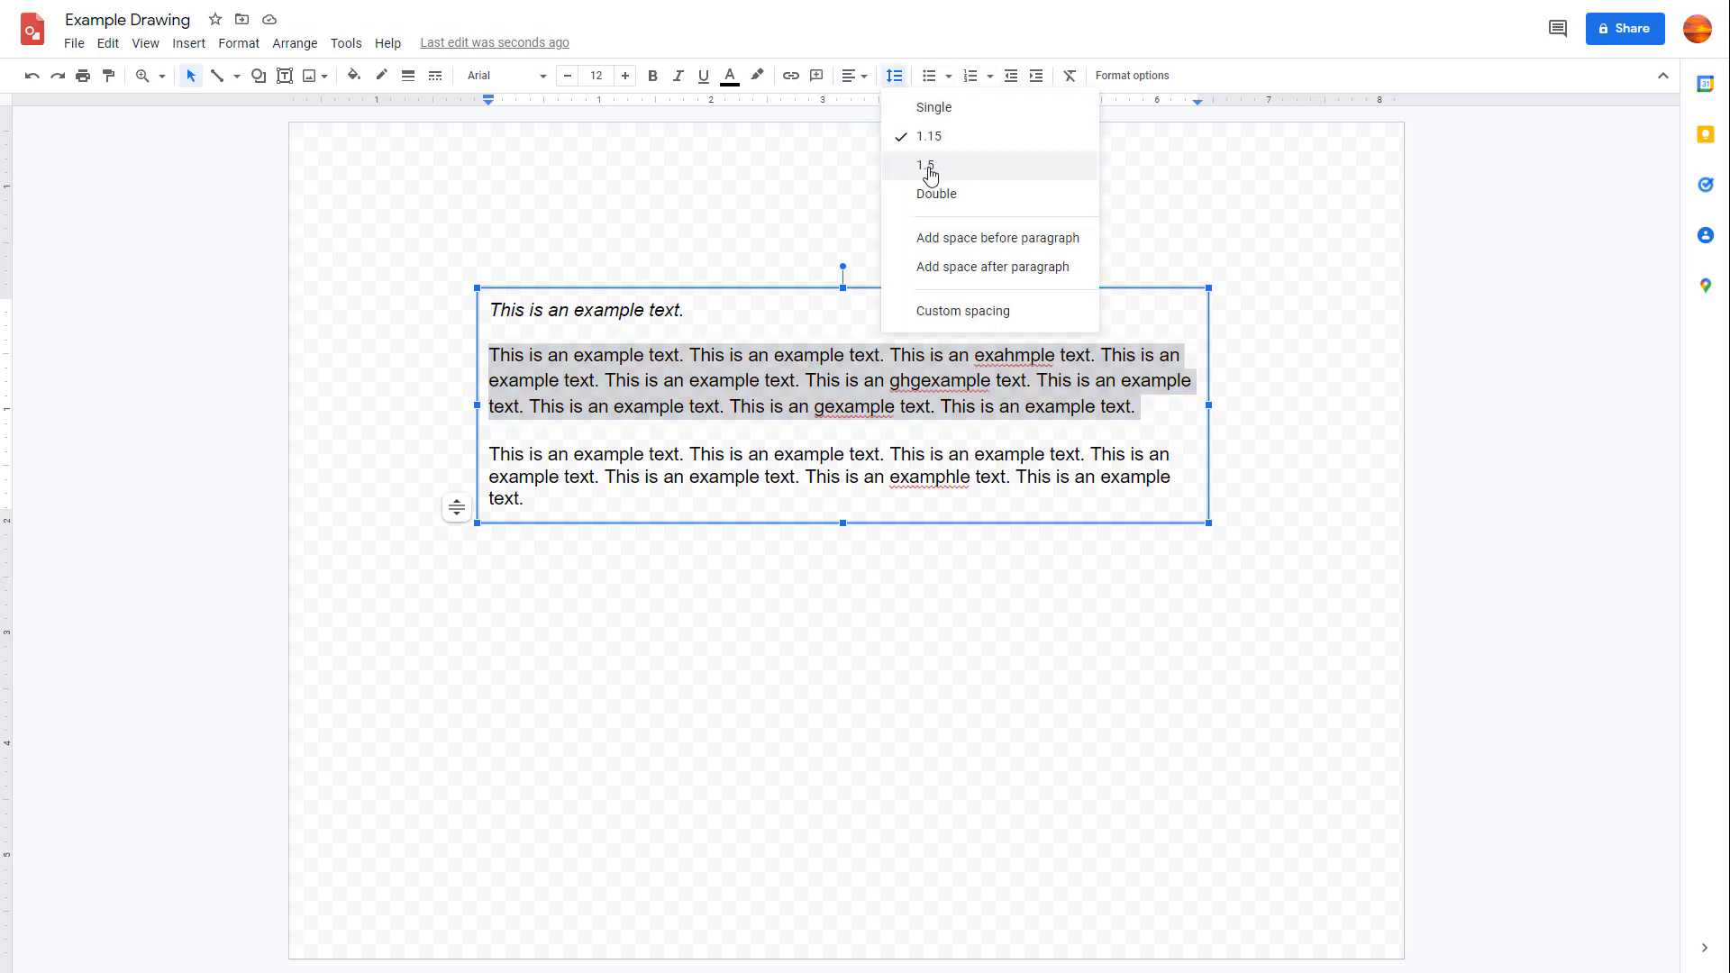
left_click(928, 169)
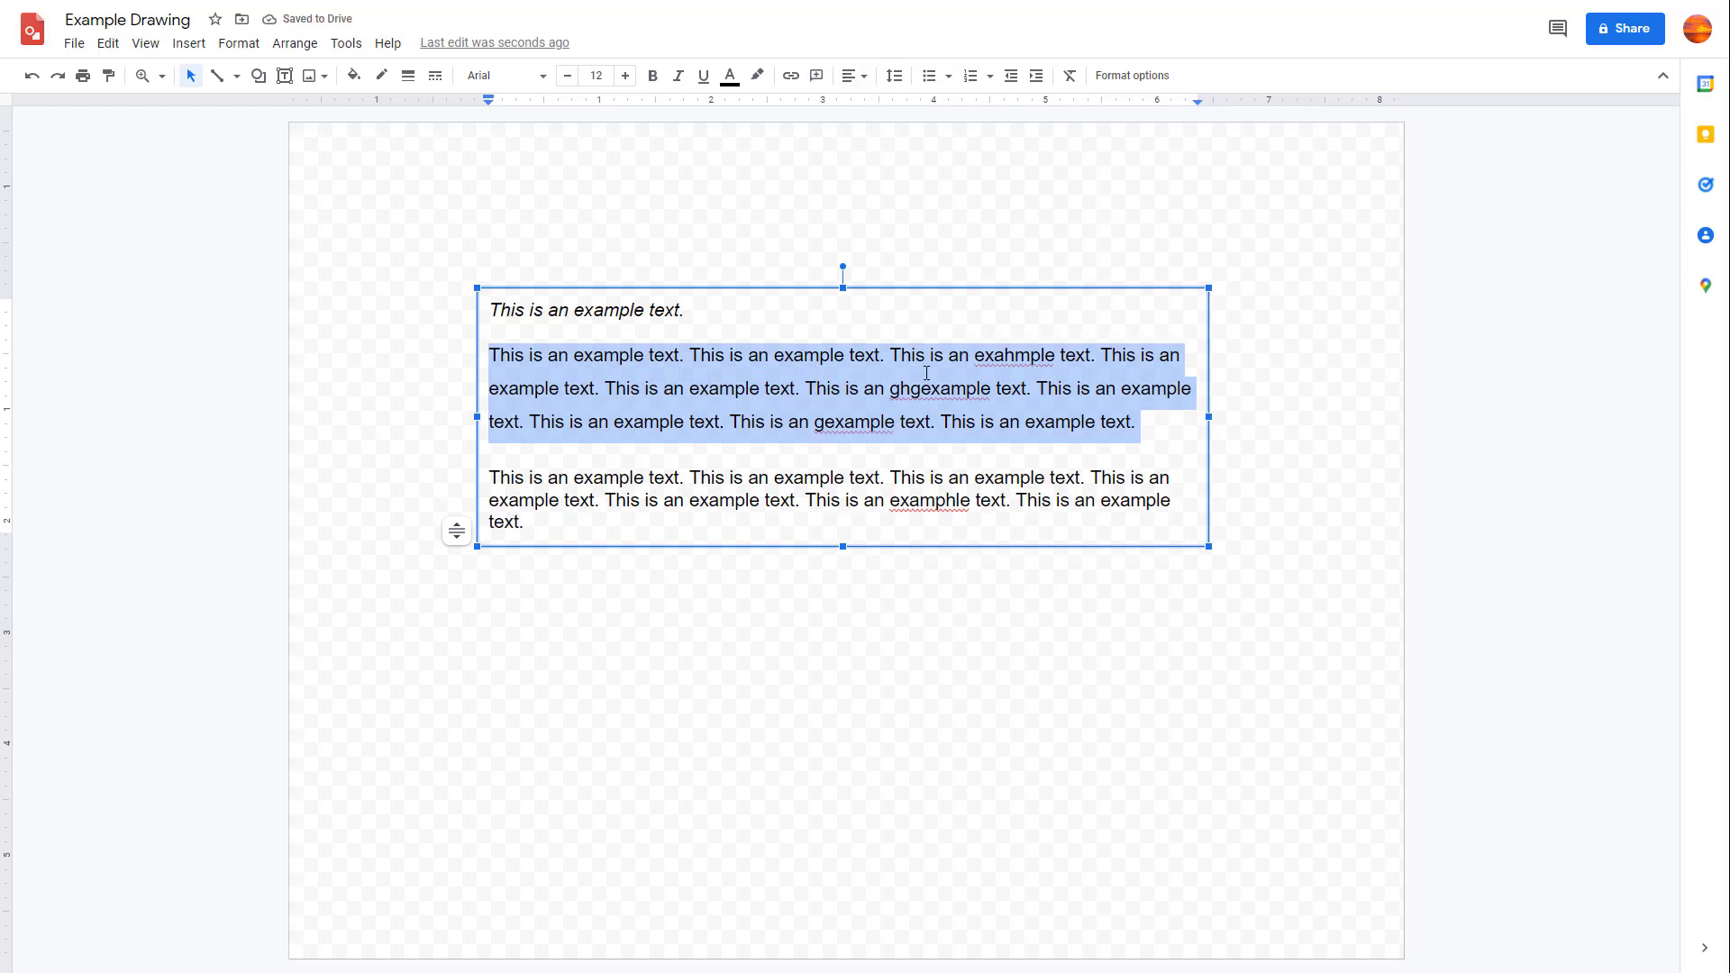
left_click(897, 83)
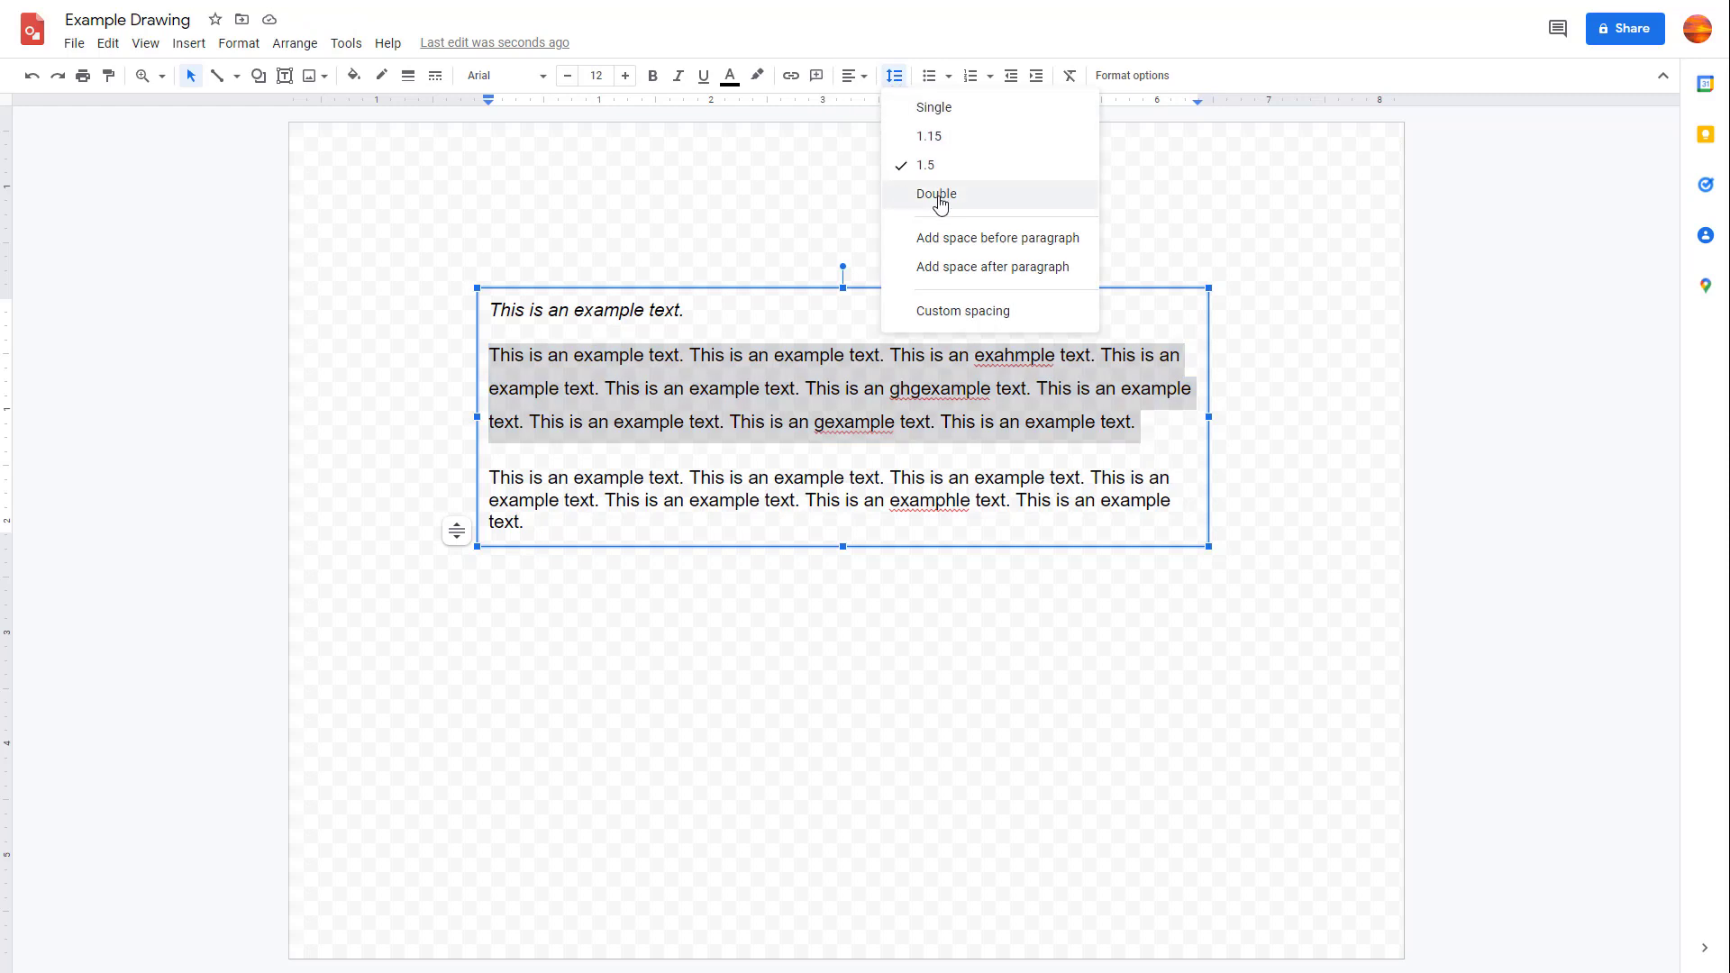
left_click(938, 194)
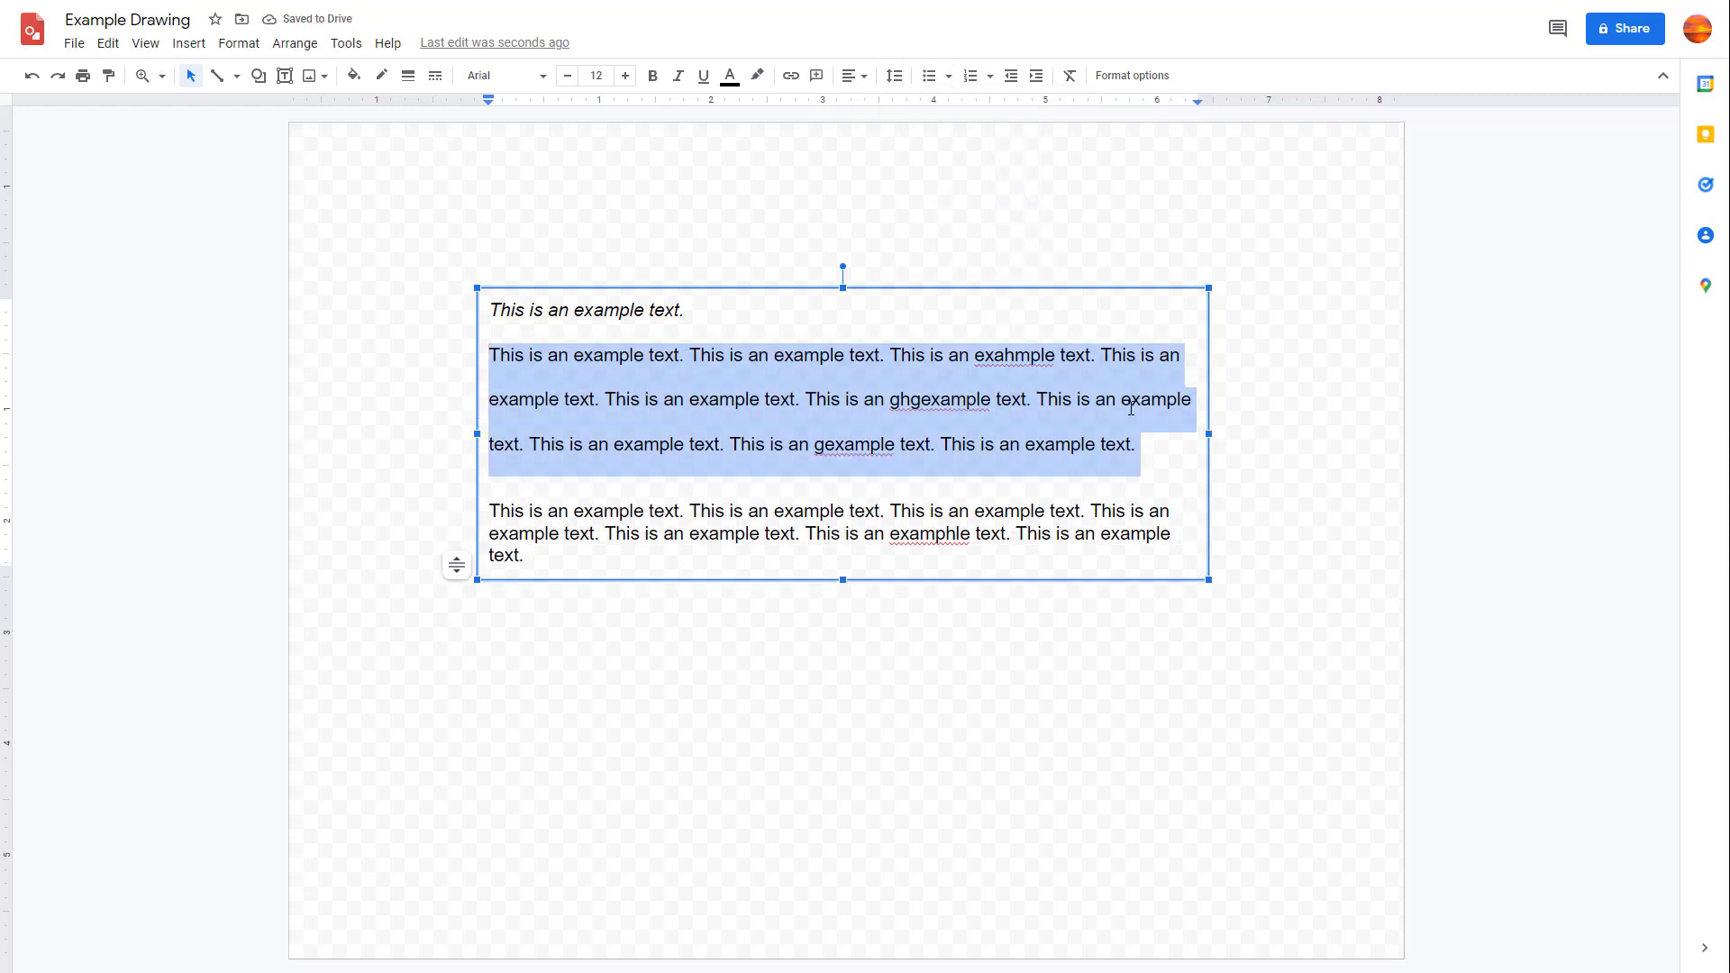
- Add space before and after the second paragraph
left_click(897, 81)
left_click(961, 239)
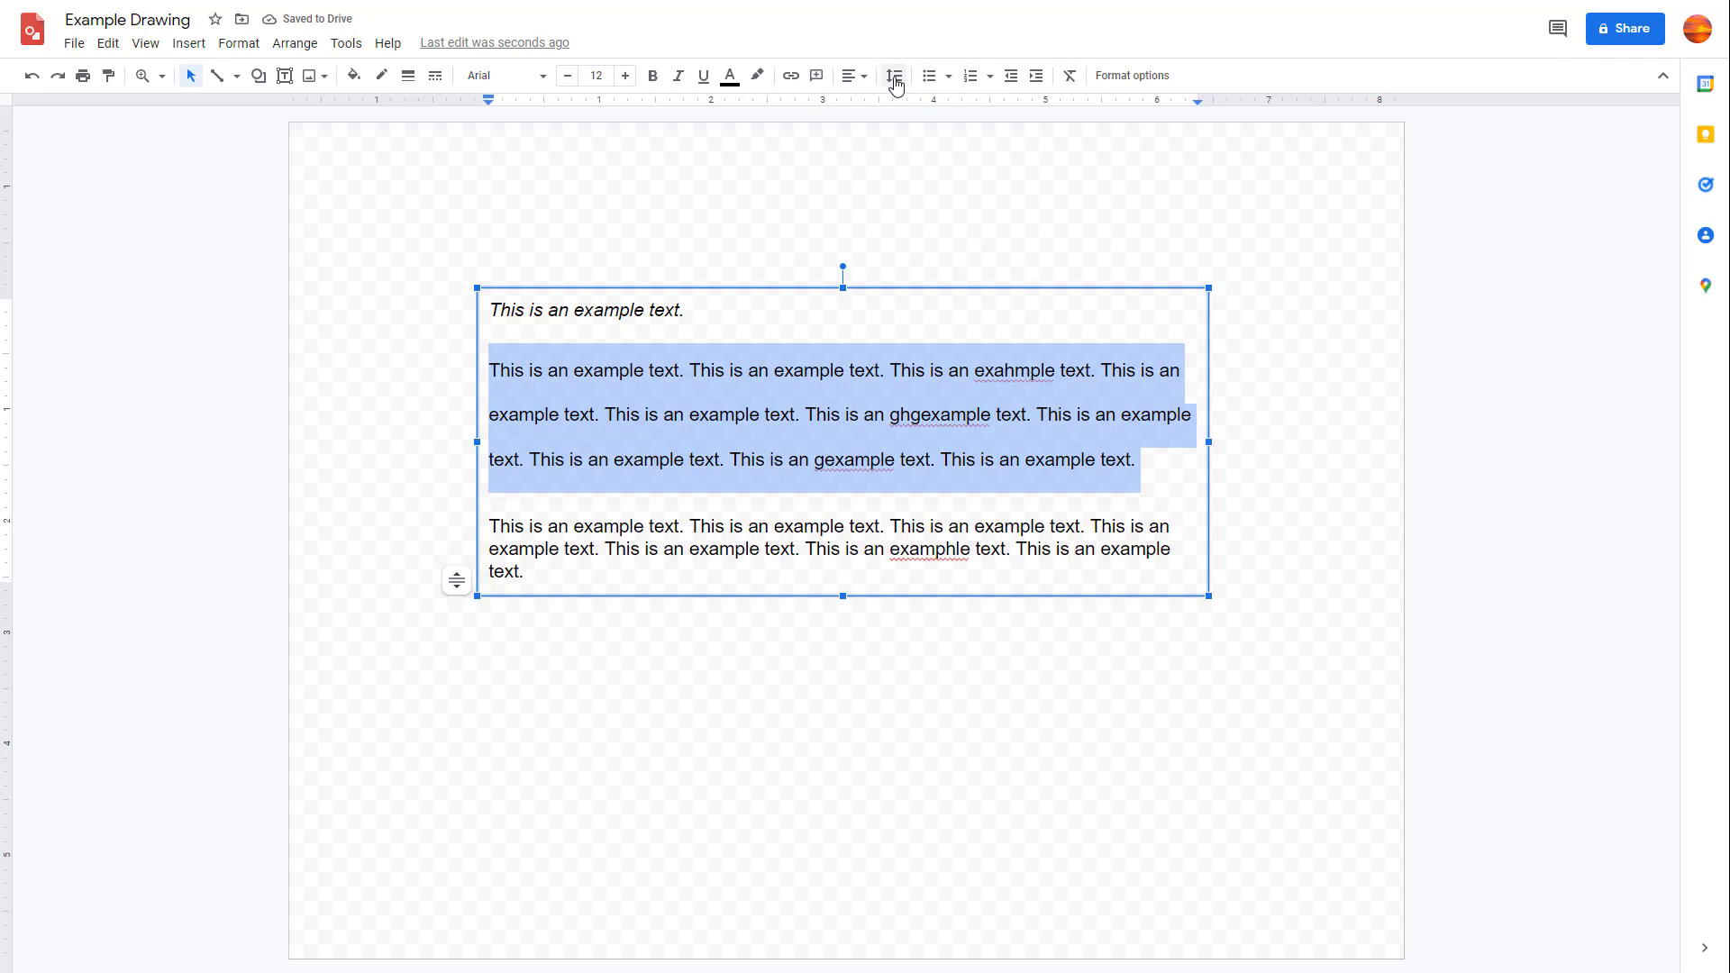
left_click(893, 80)
left_click(971, 268)
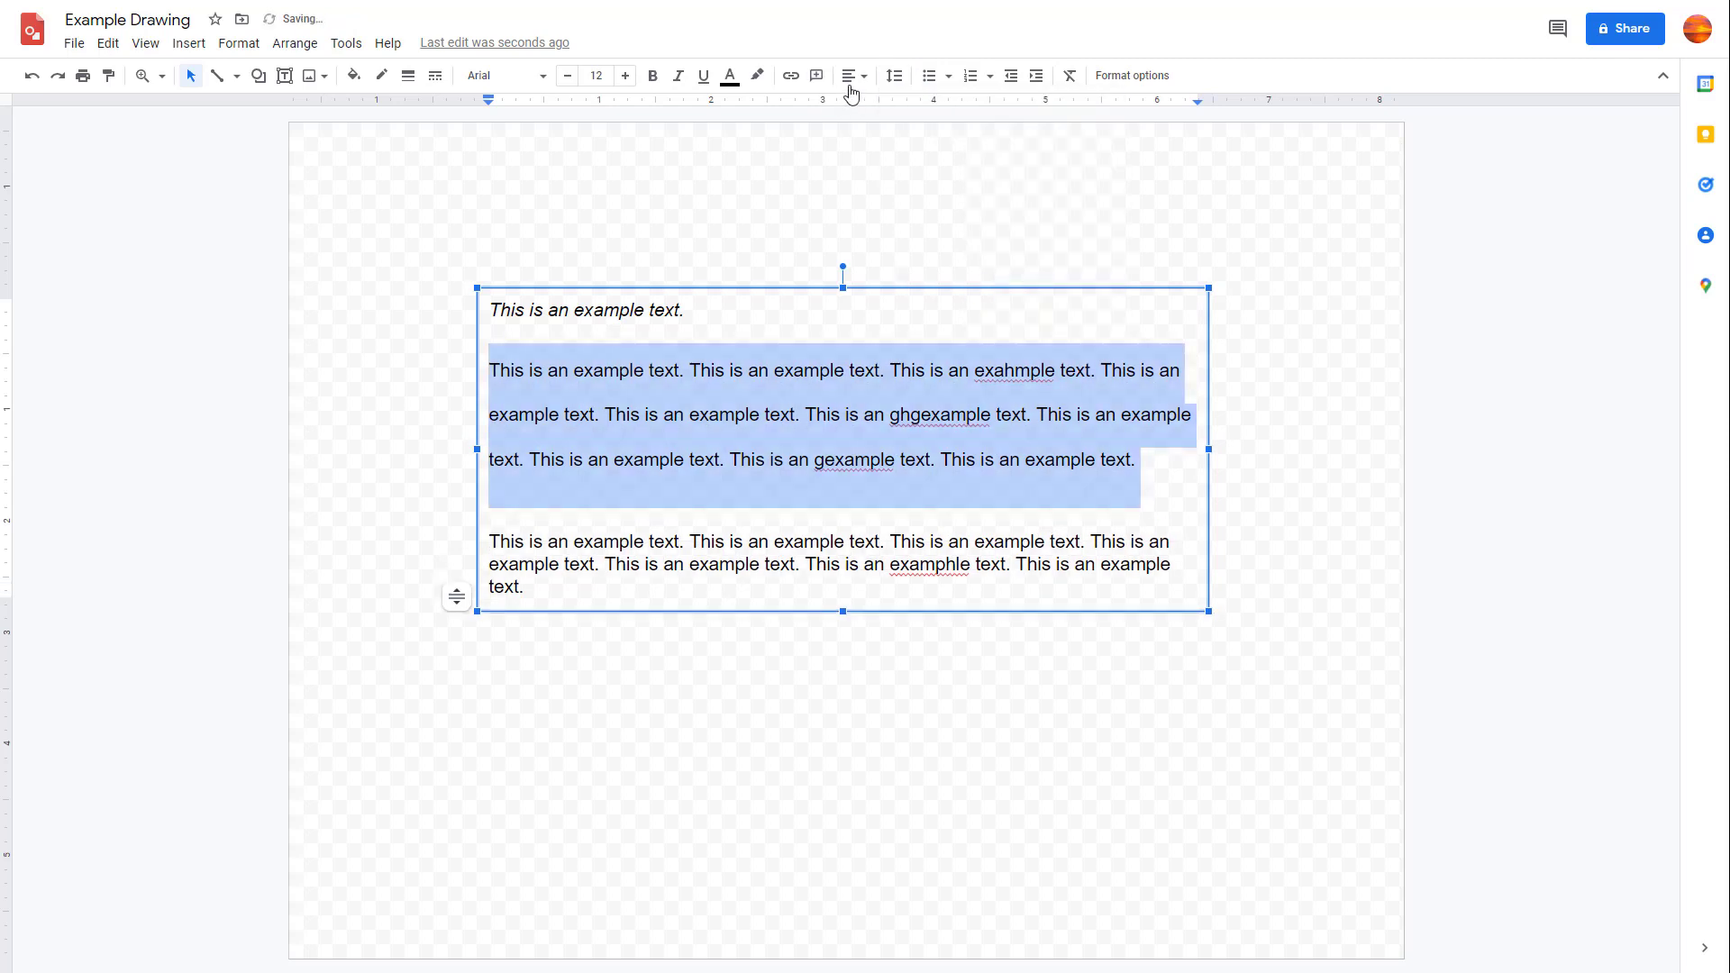
left_click(899, 83)
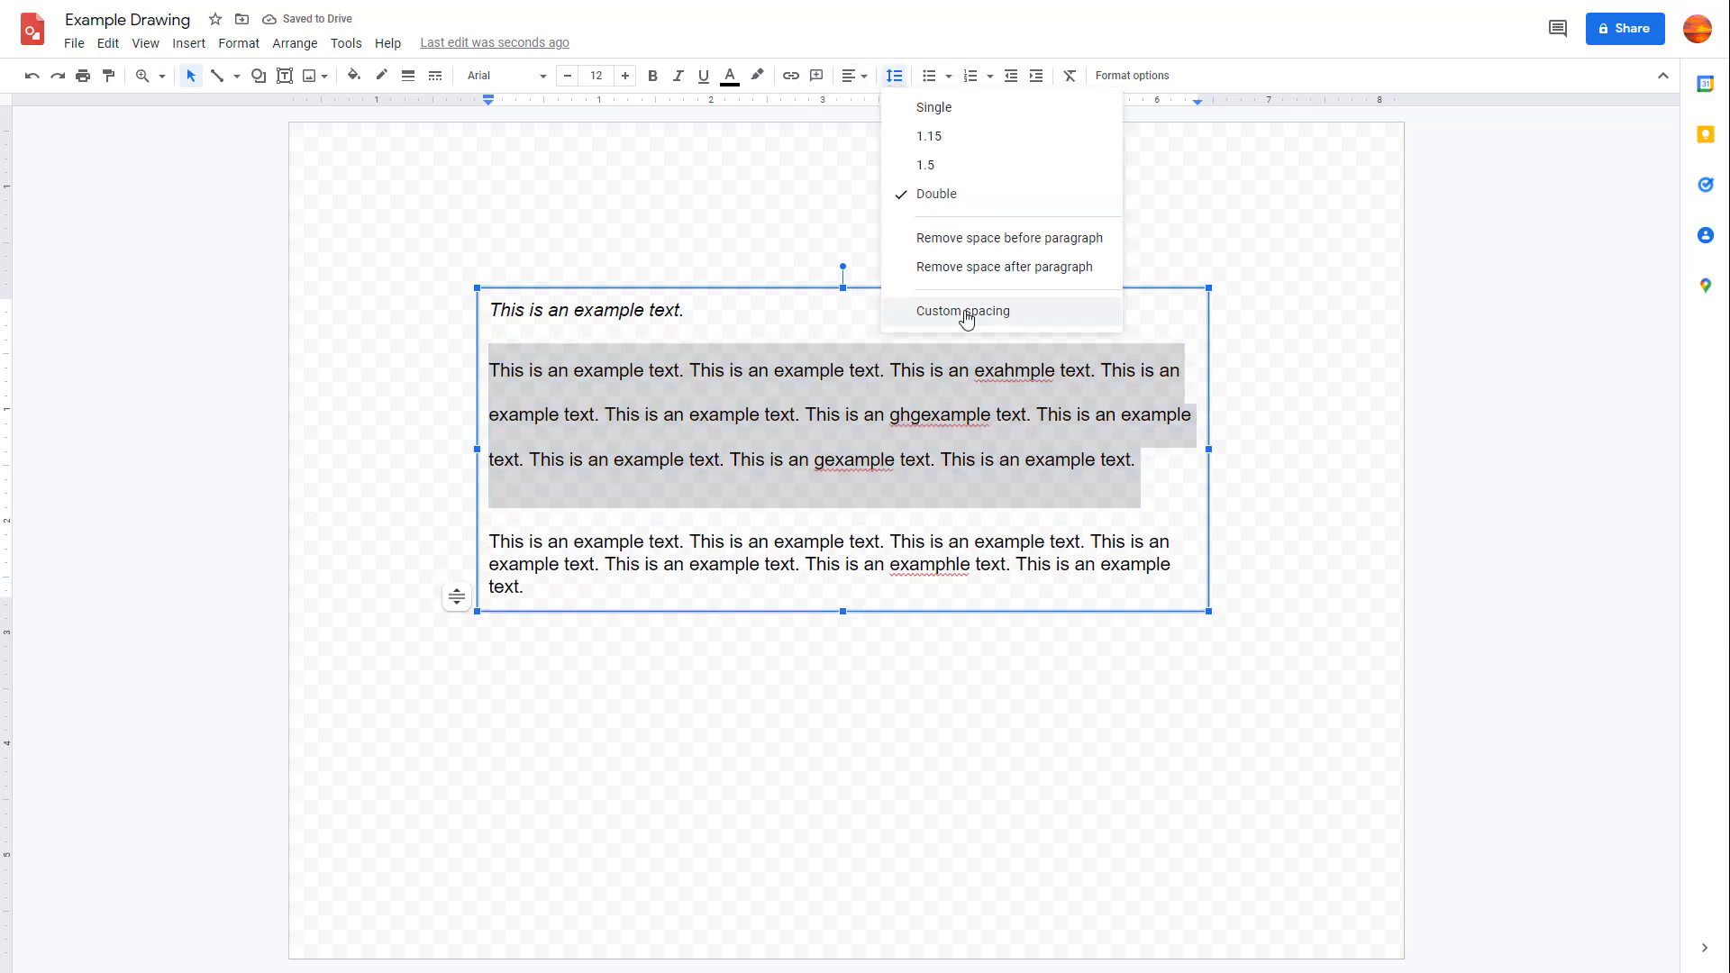
- Apply custom spacing of 1.7 line spacing, 20 before and 5 after to the paragraph
left_click(965, 315)
left_click(805, 444)
type("1.7")
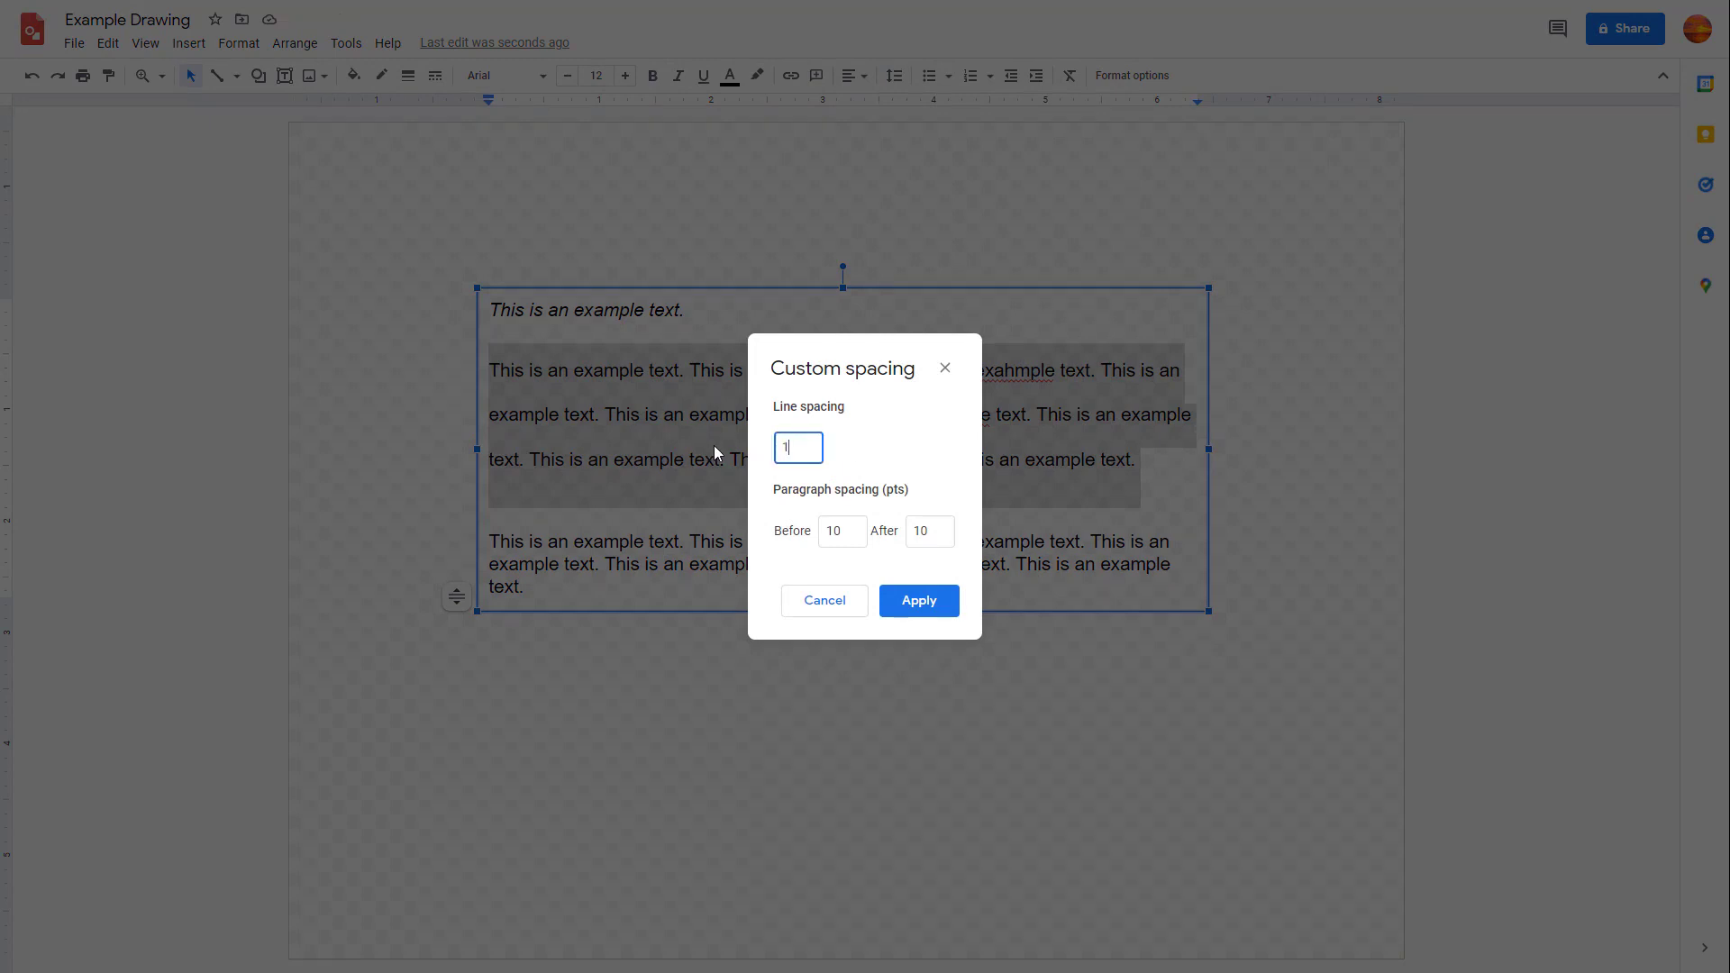
left_click(846, 529)
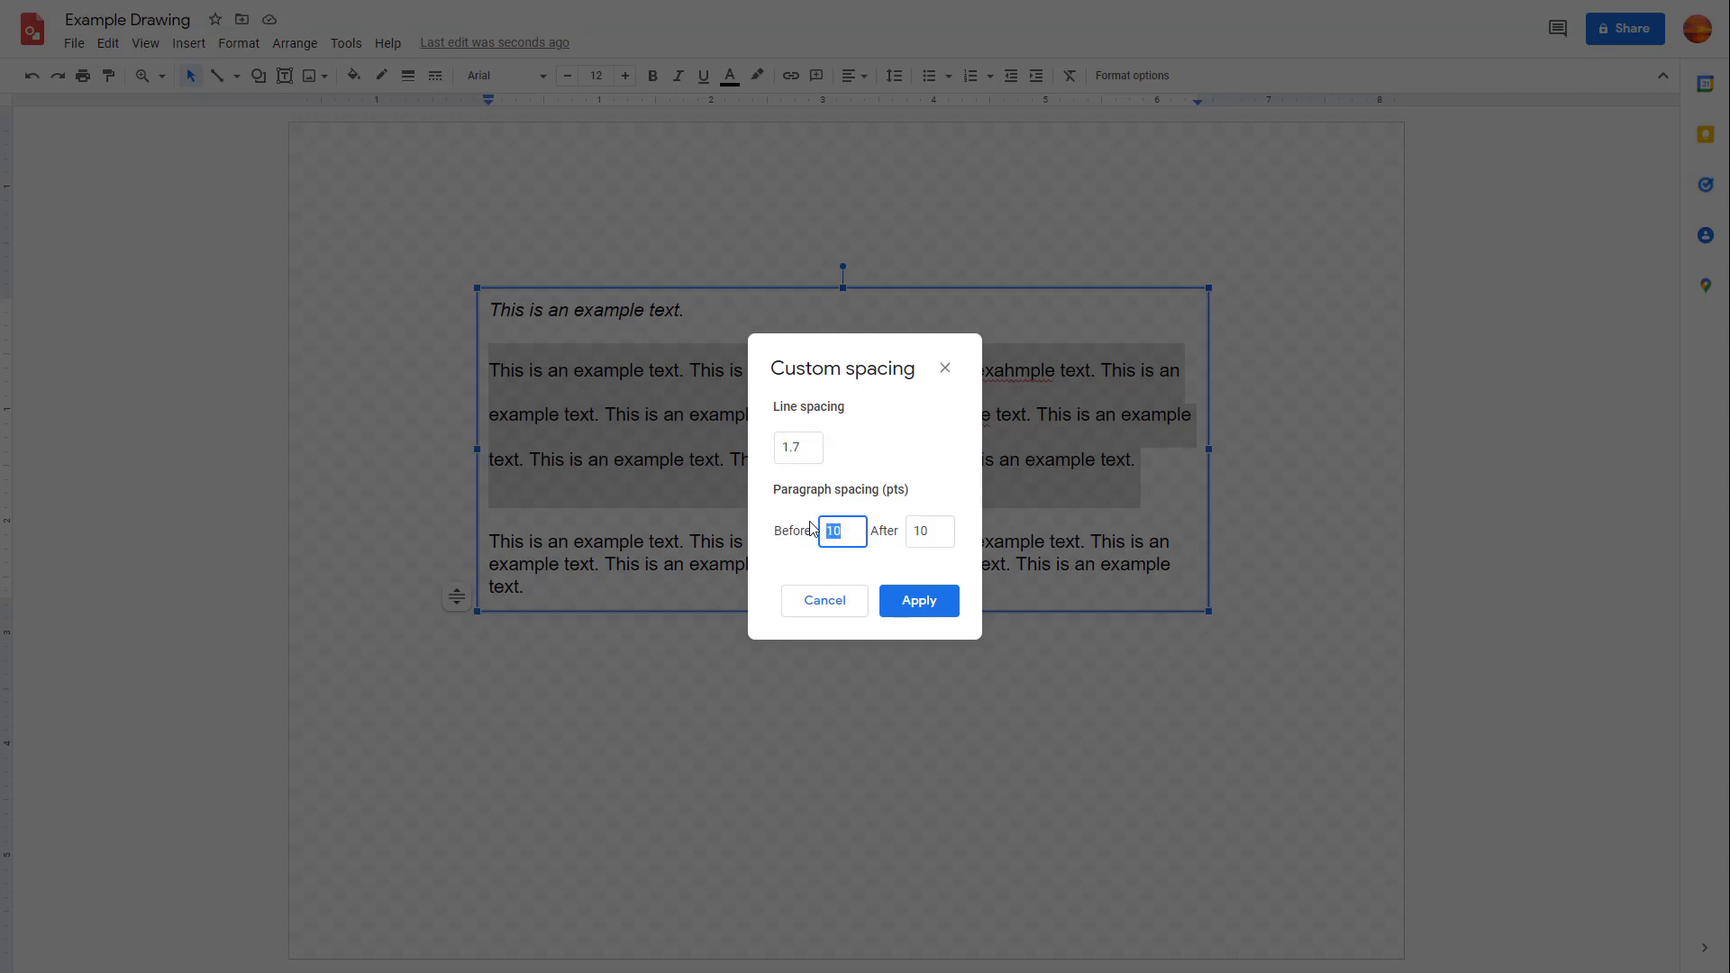
type("20")
left_click(946, 532)
type("5")
left_click(934, 602)
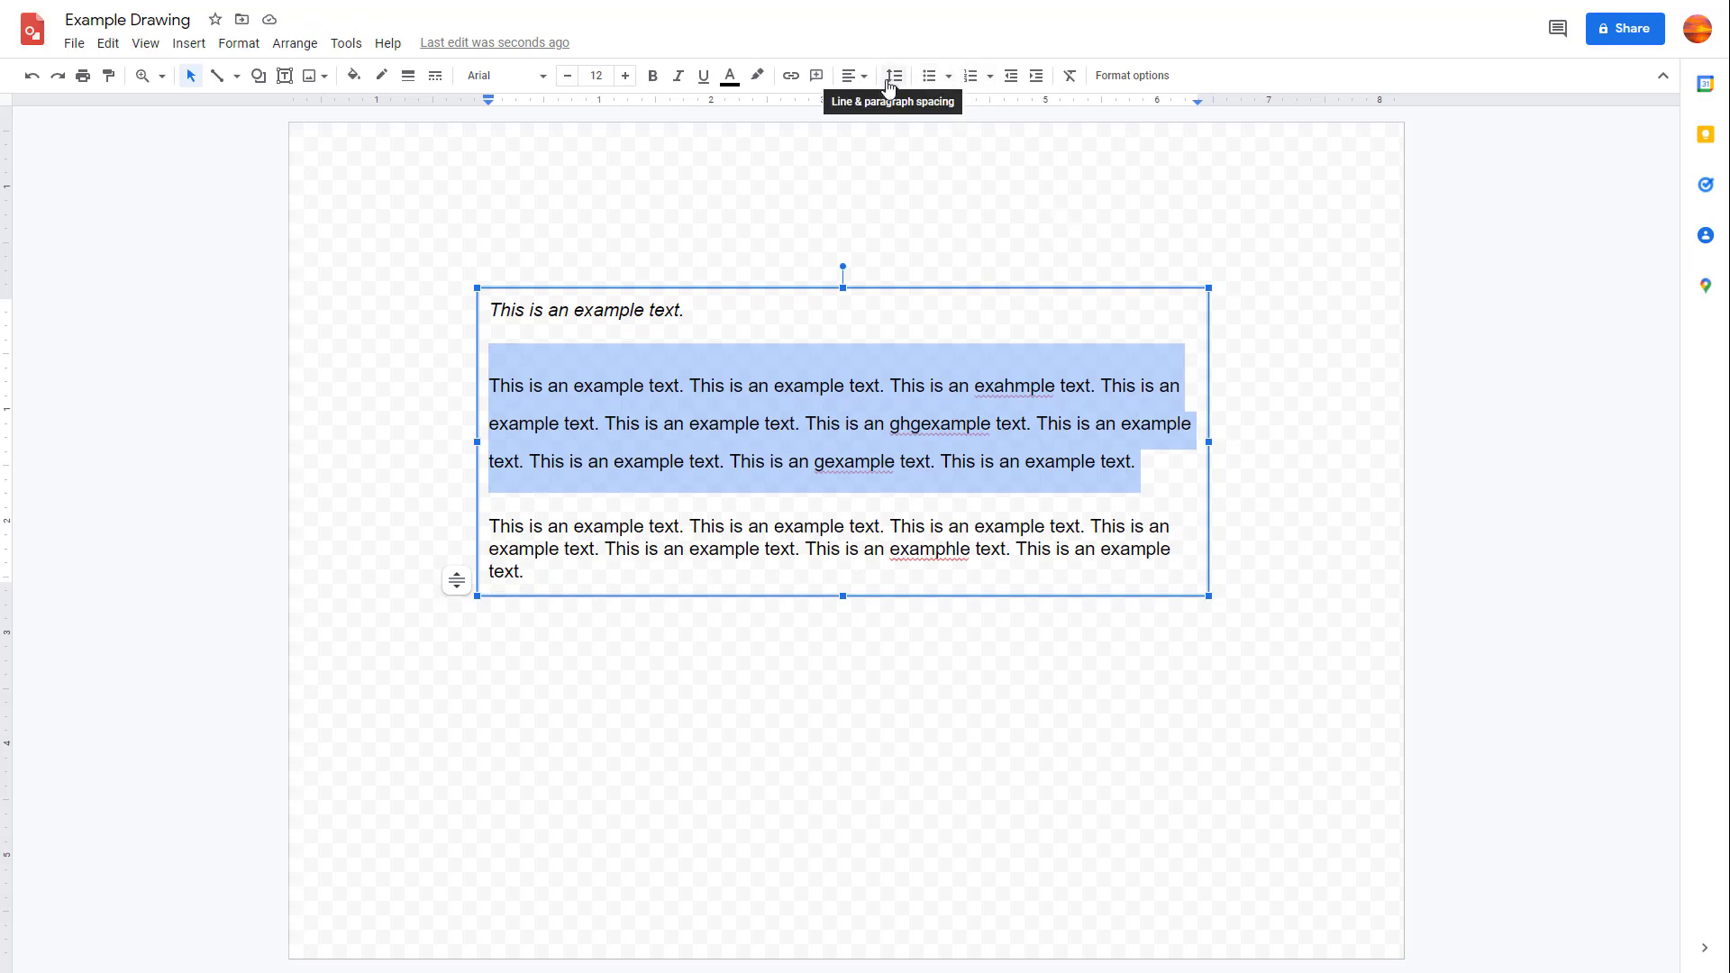
- Add three new lines, One, Two and Three, below the last paragraph
left_click(1151, 576)
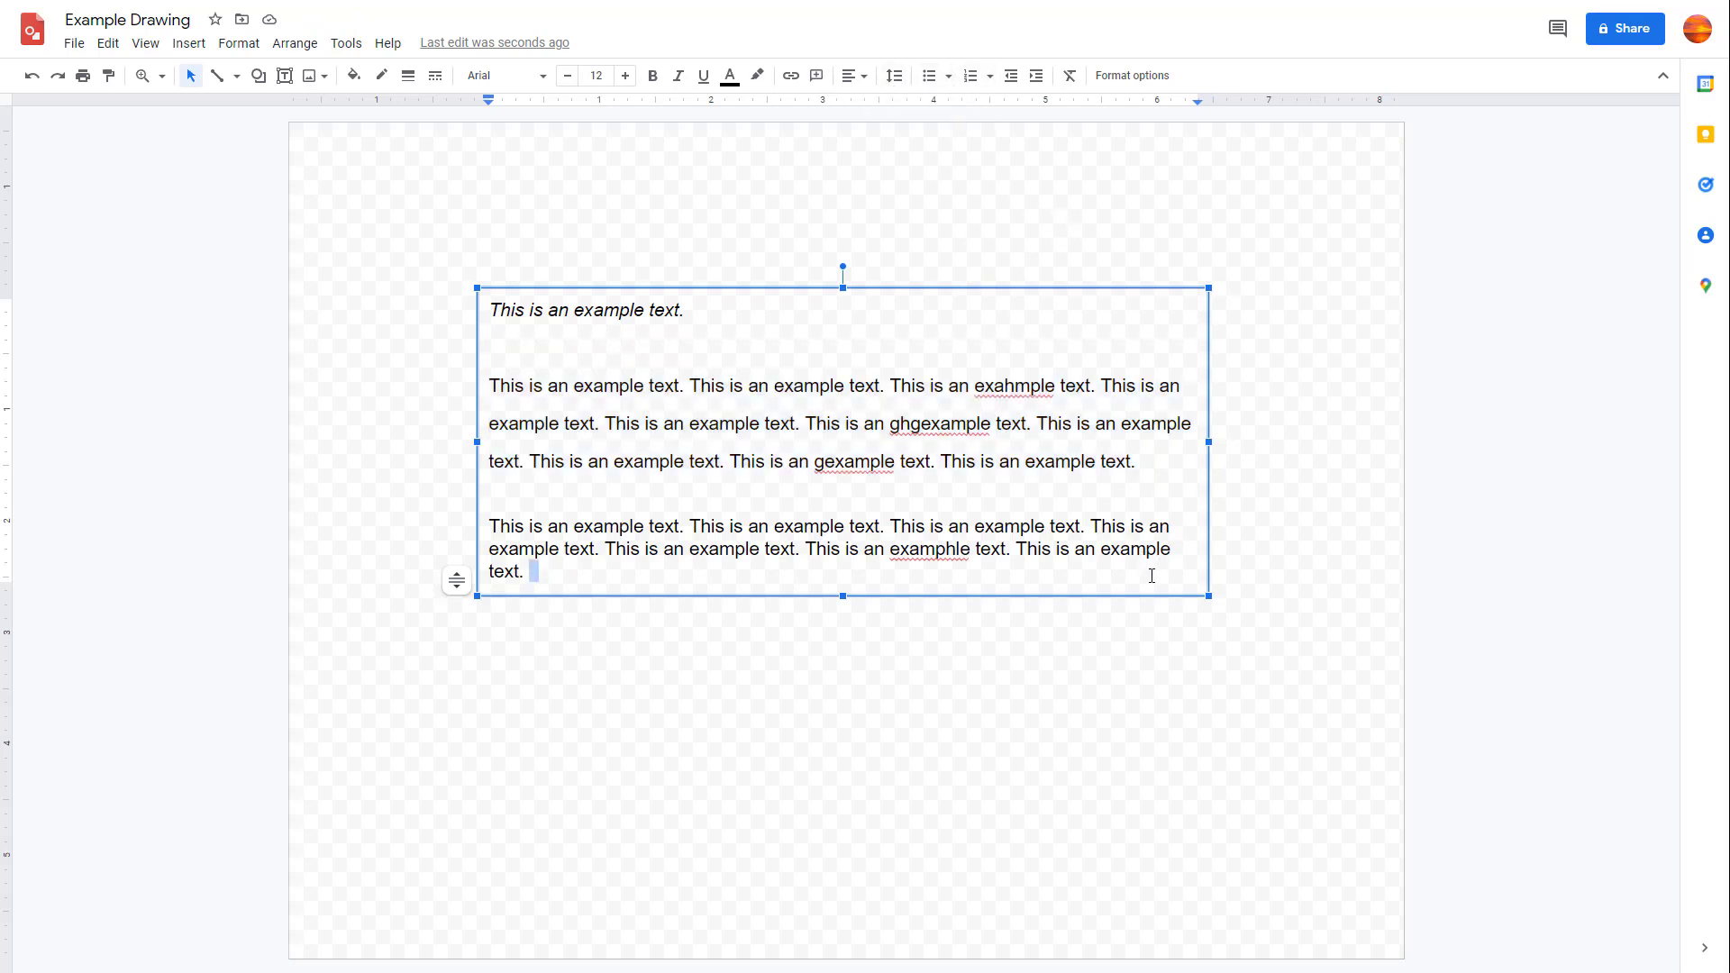
key("Return")
key("Return")
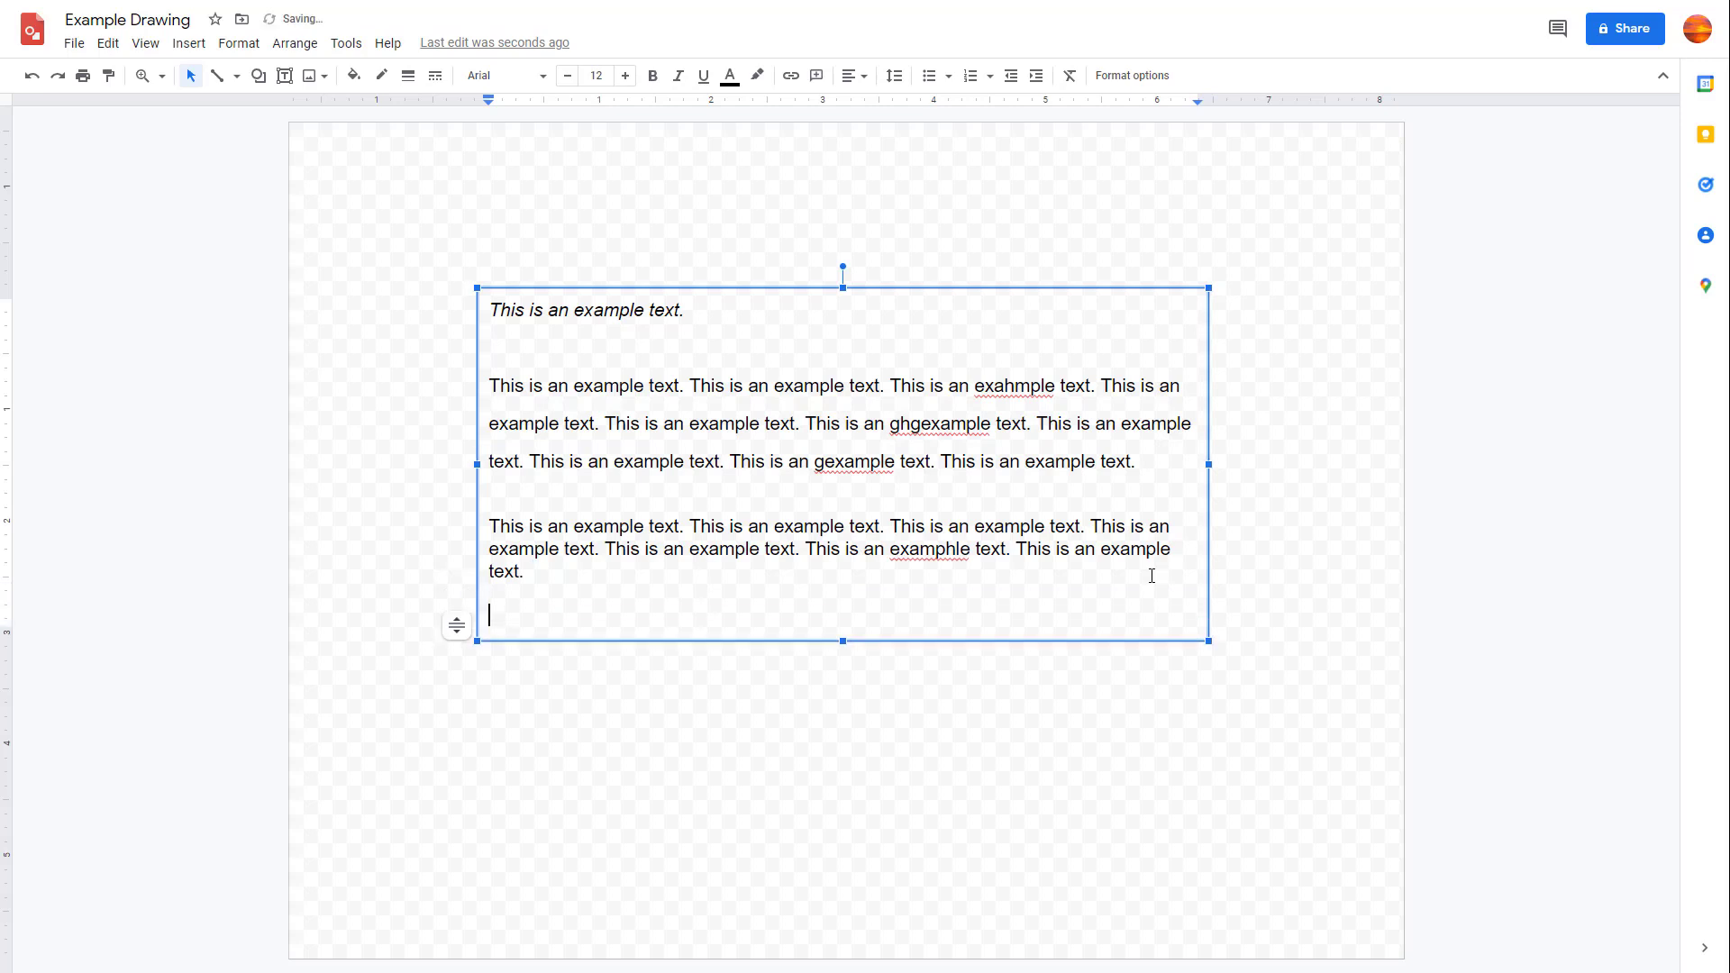
type("One")
key("Return")
type("Two")
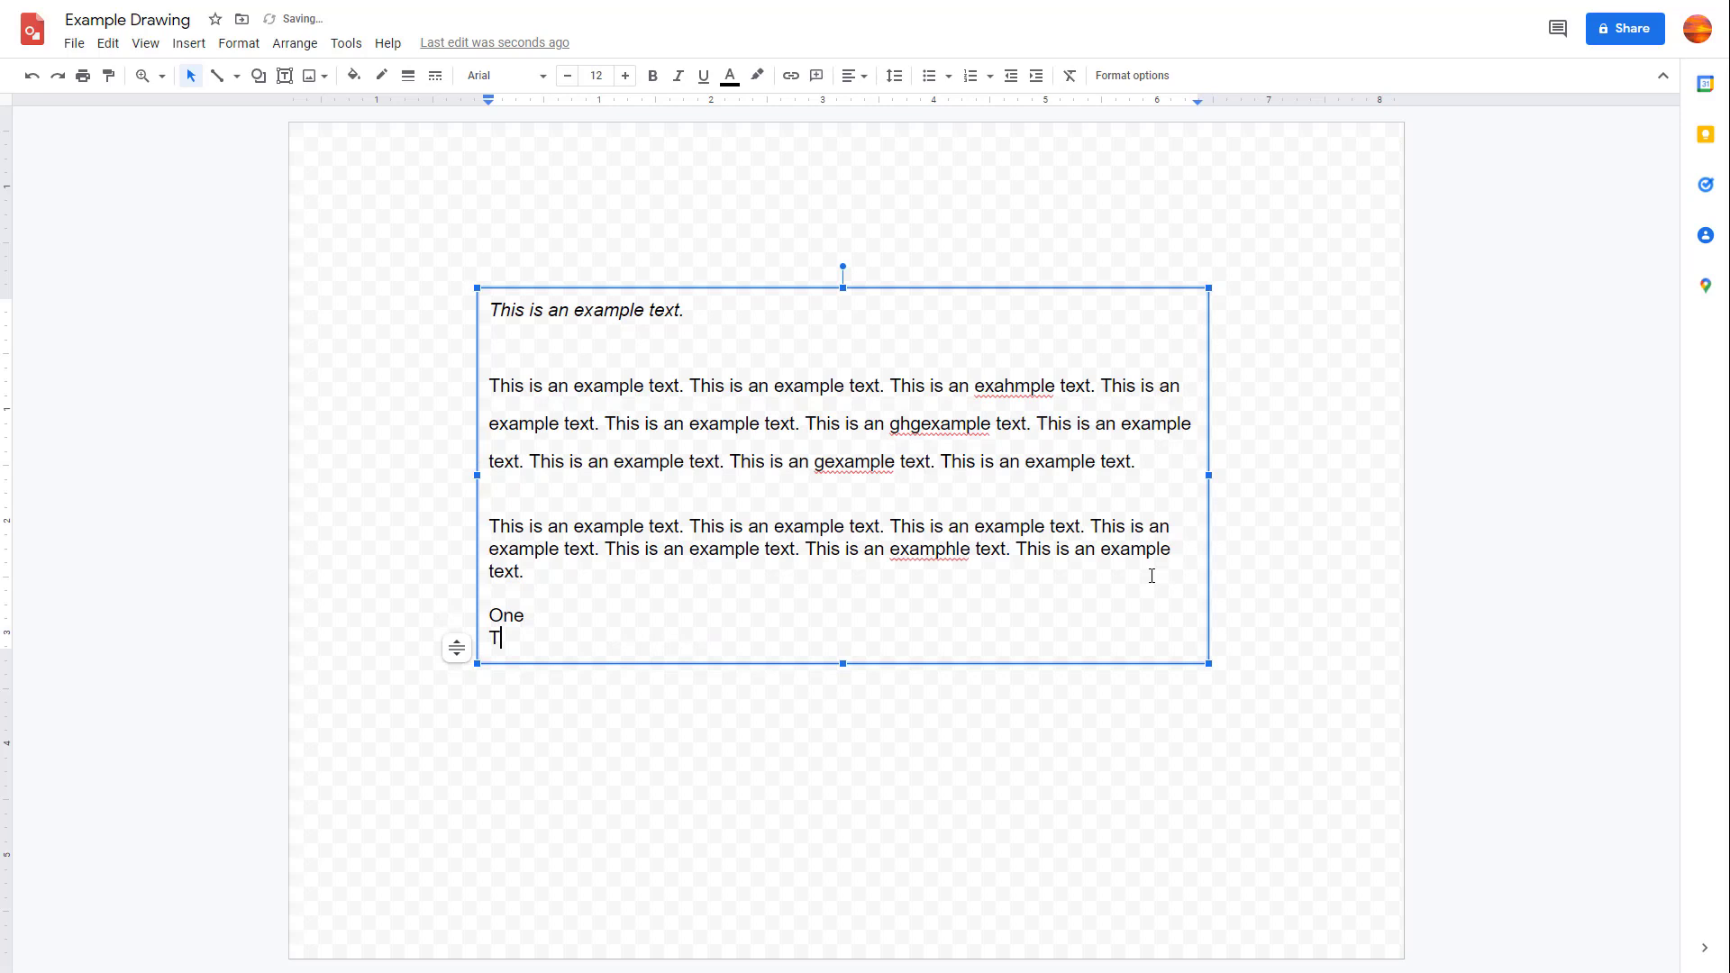
key("Return")
type("Three")
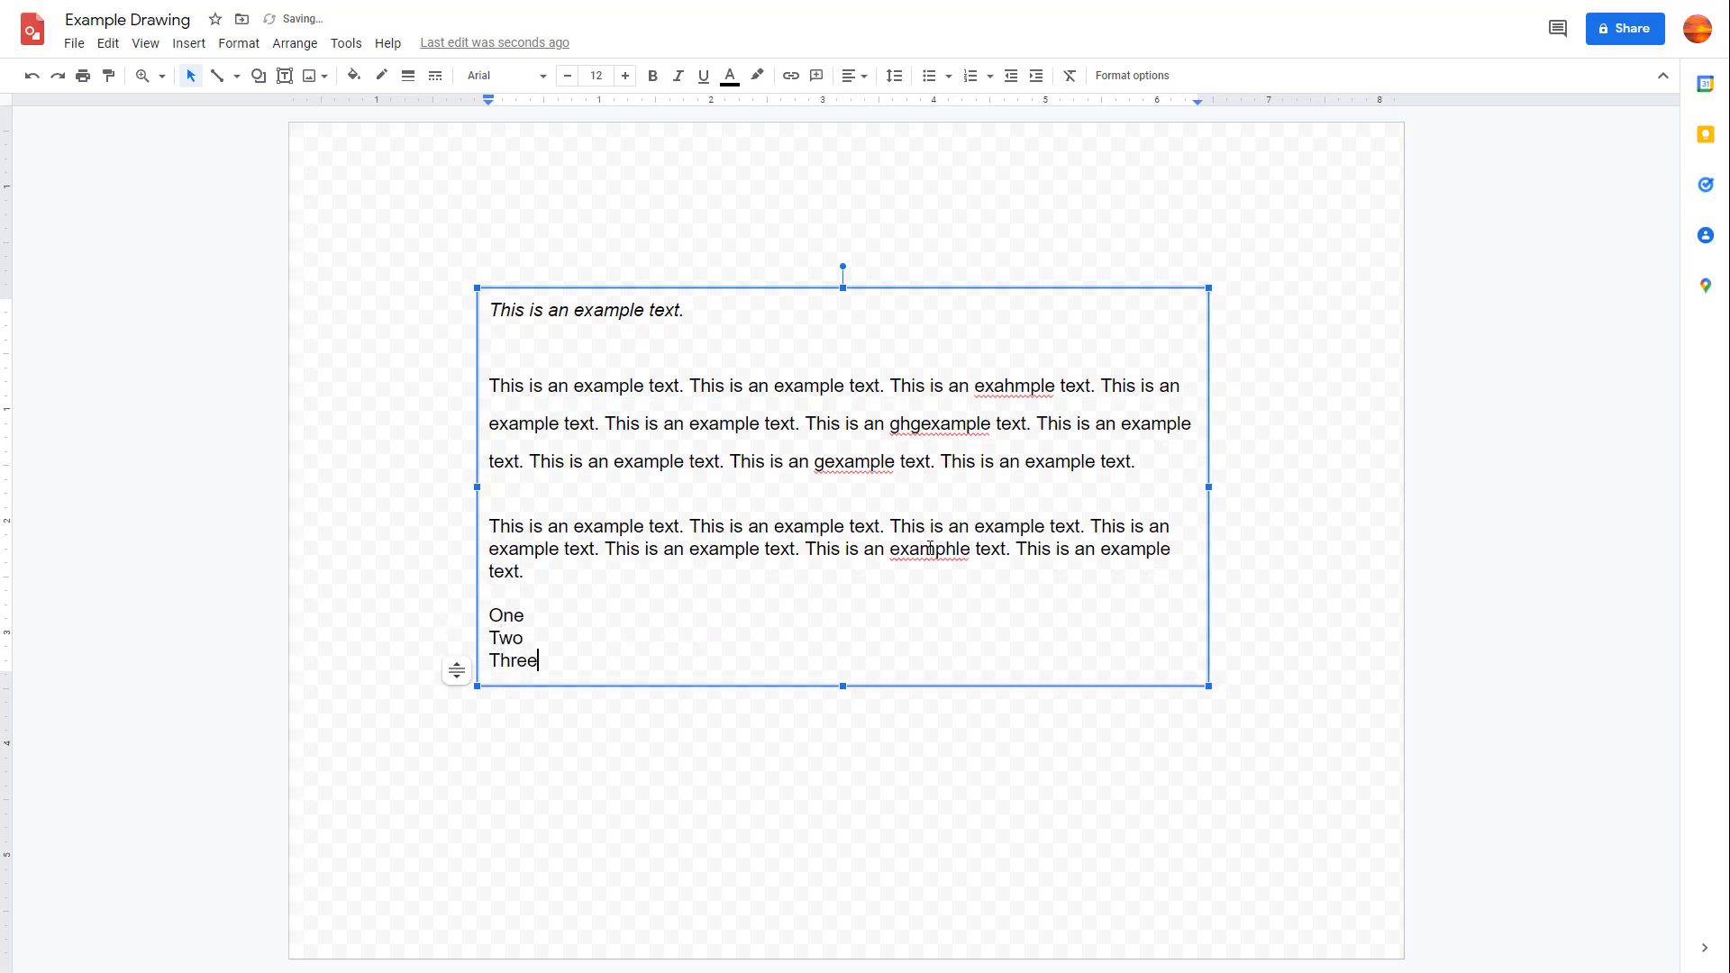
- Make One, Two and Three a bulleted list, trying diamond then hollow-square bullets
left_click_drag(564, 660, 491, 599)
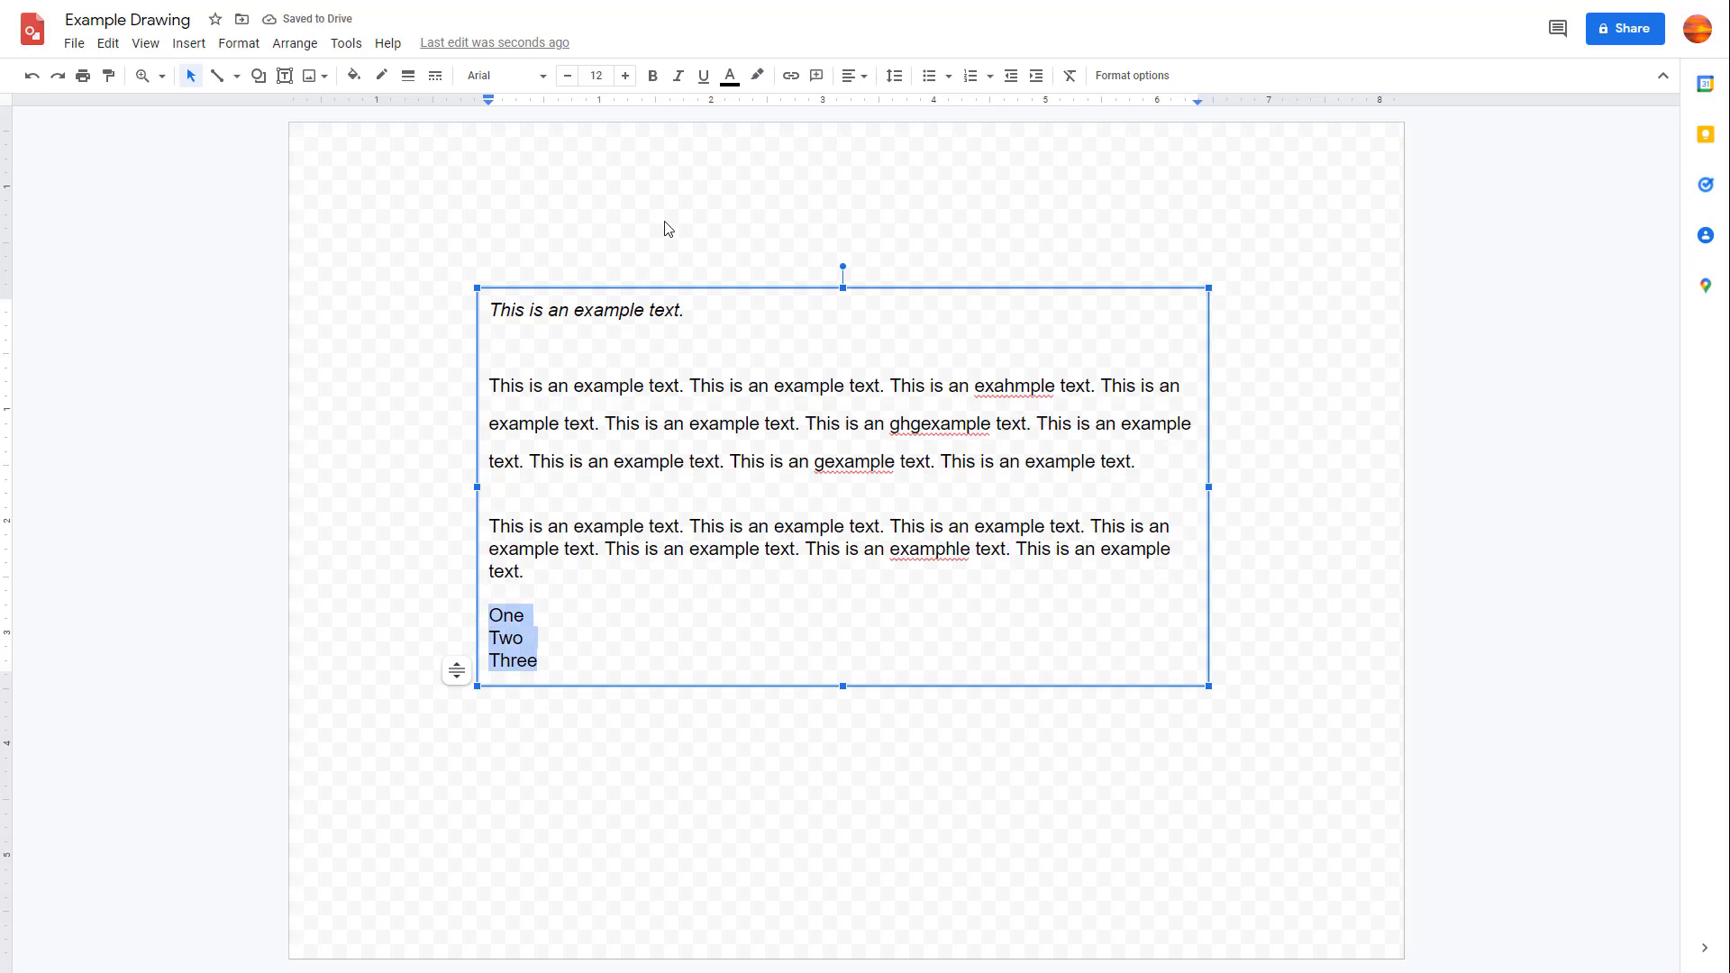
left_click(930, 79)
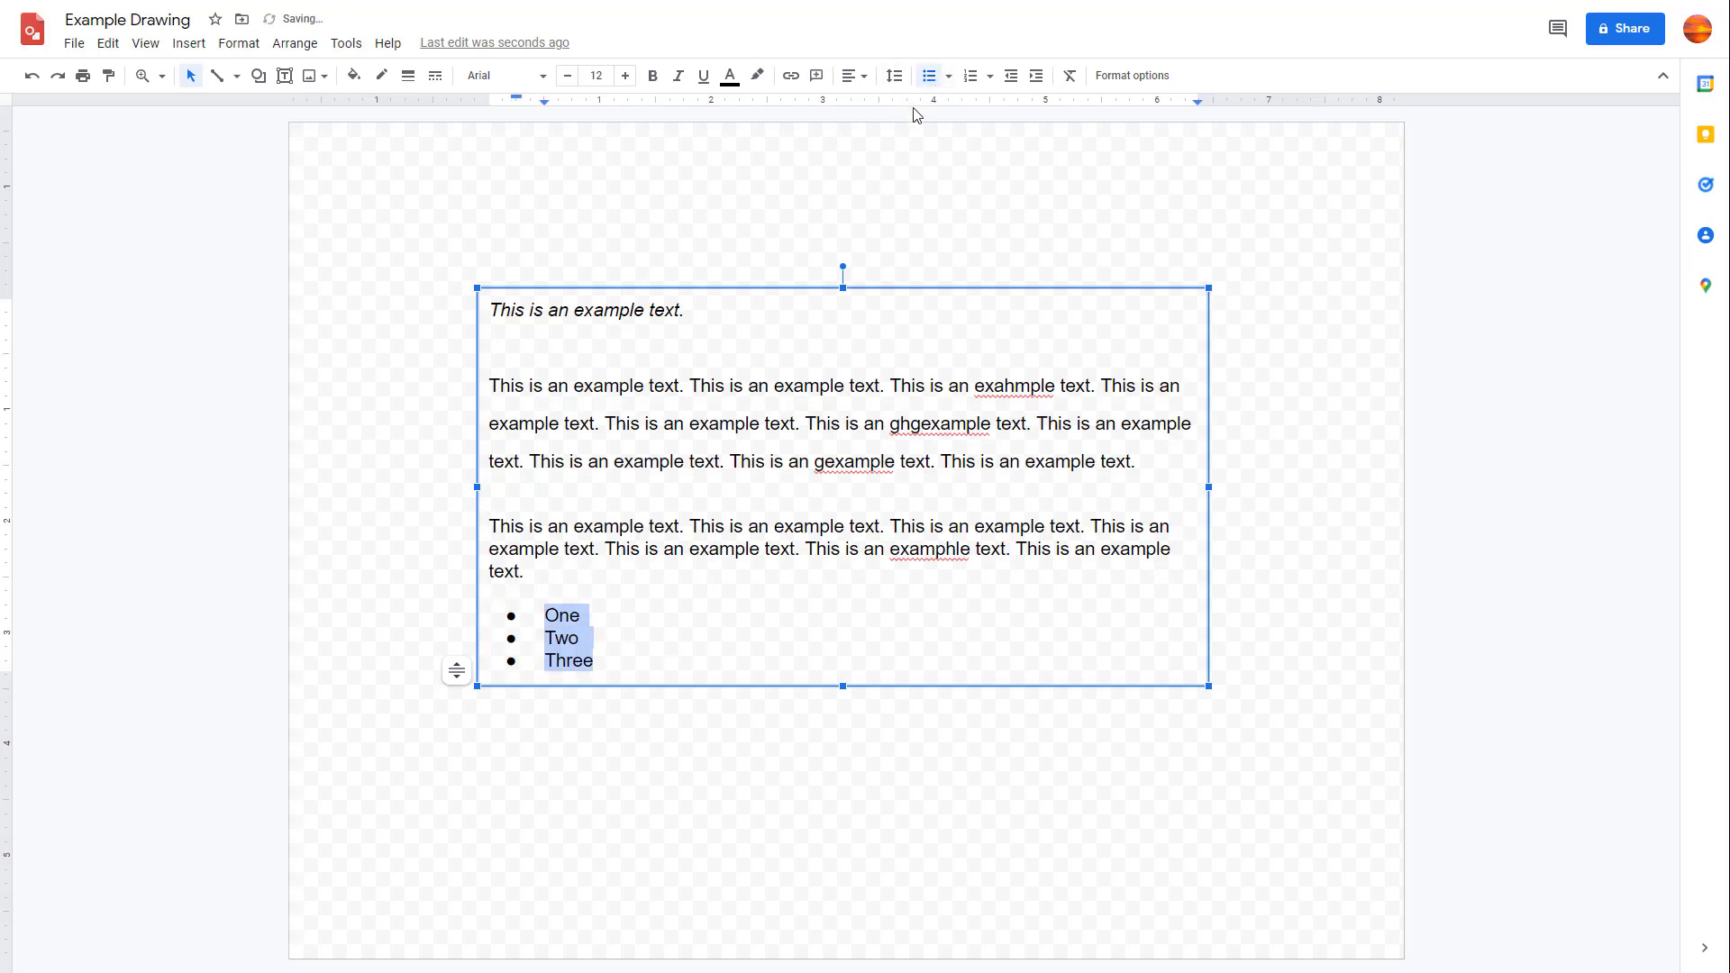
left_click(949, 77)
left_click(1045, 138)
left_click(951, 79)
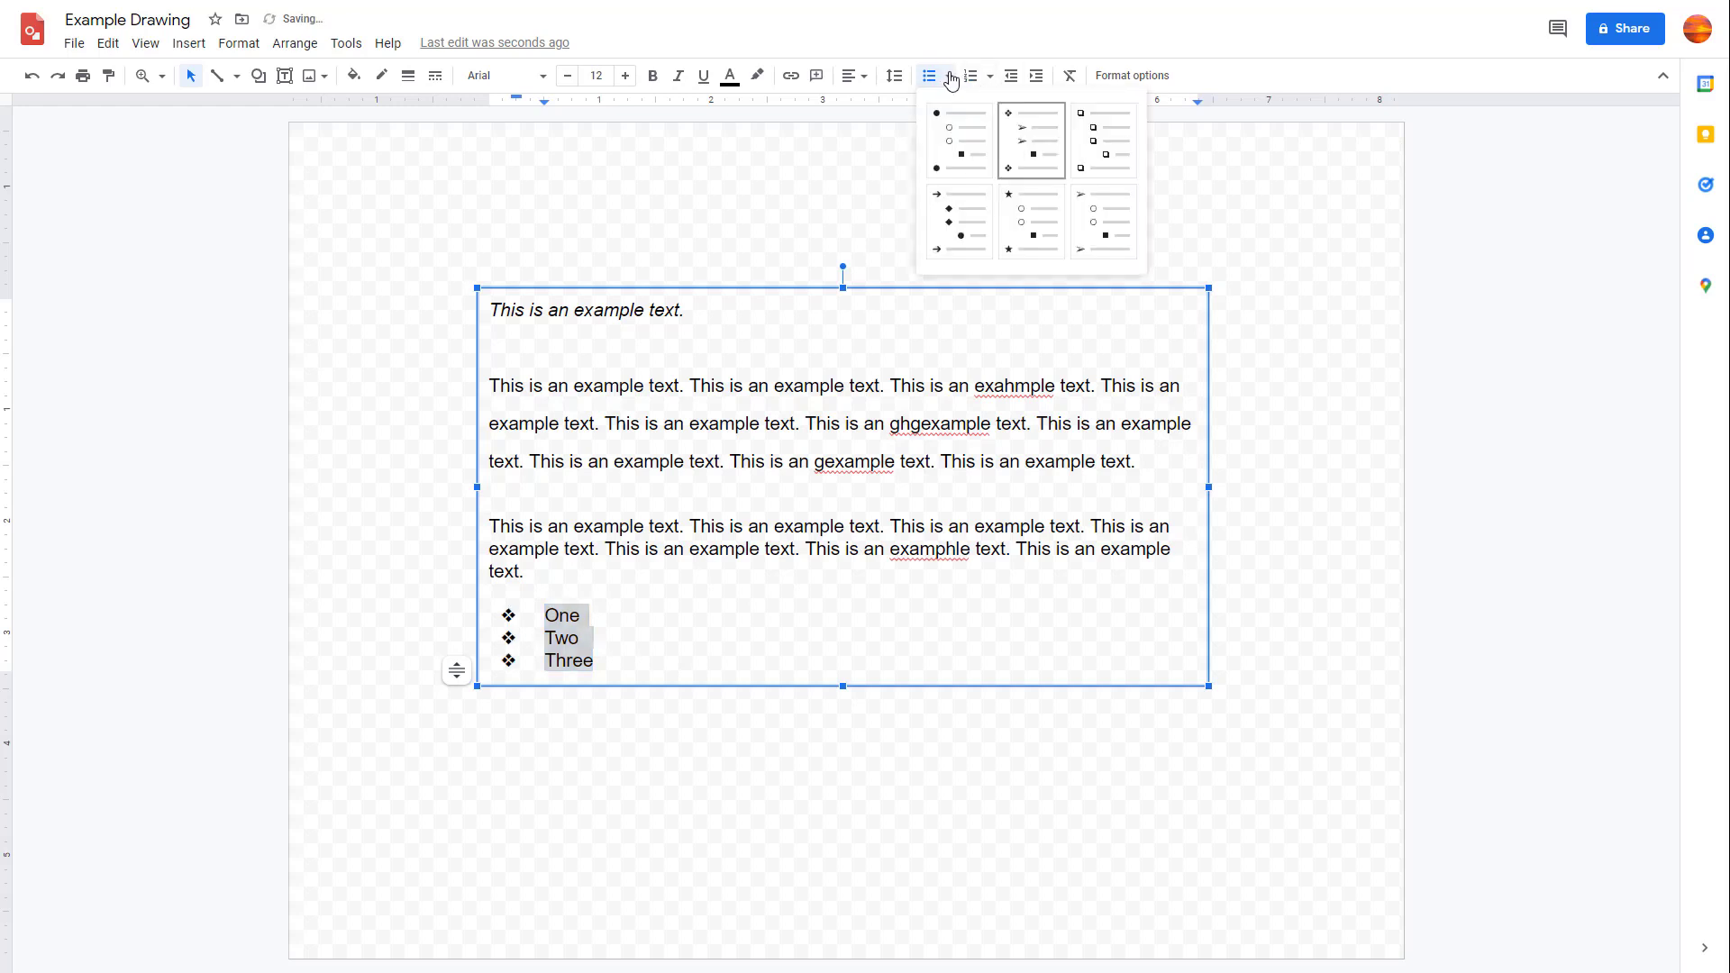
left_click(1104, 142)
- Nest Two under One, apply the arrow, circle and square bullet preset, and letter Two
left_click(546, 639)
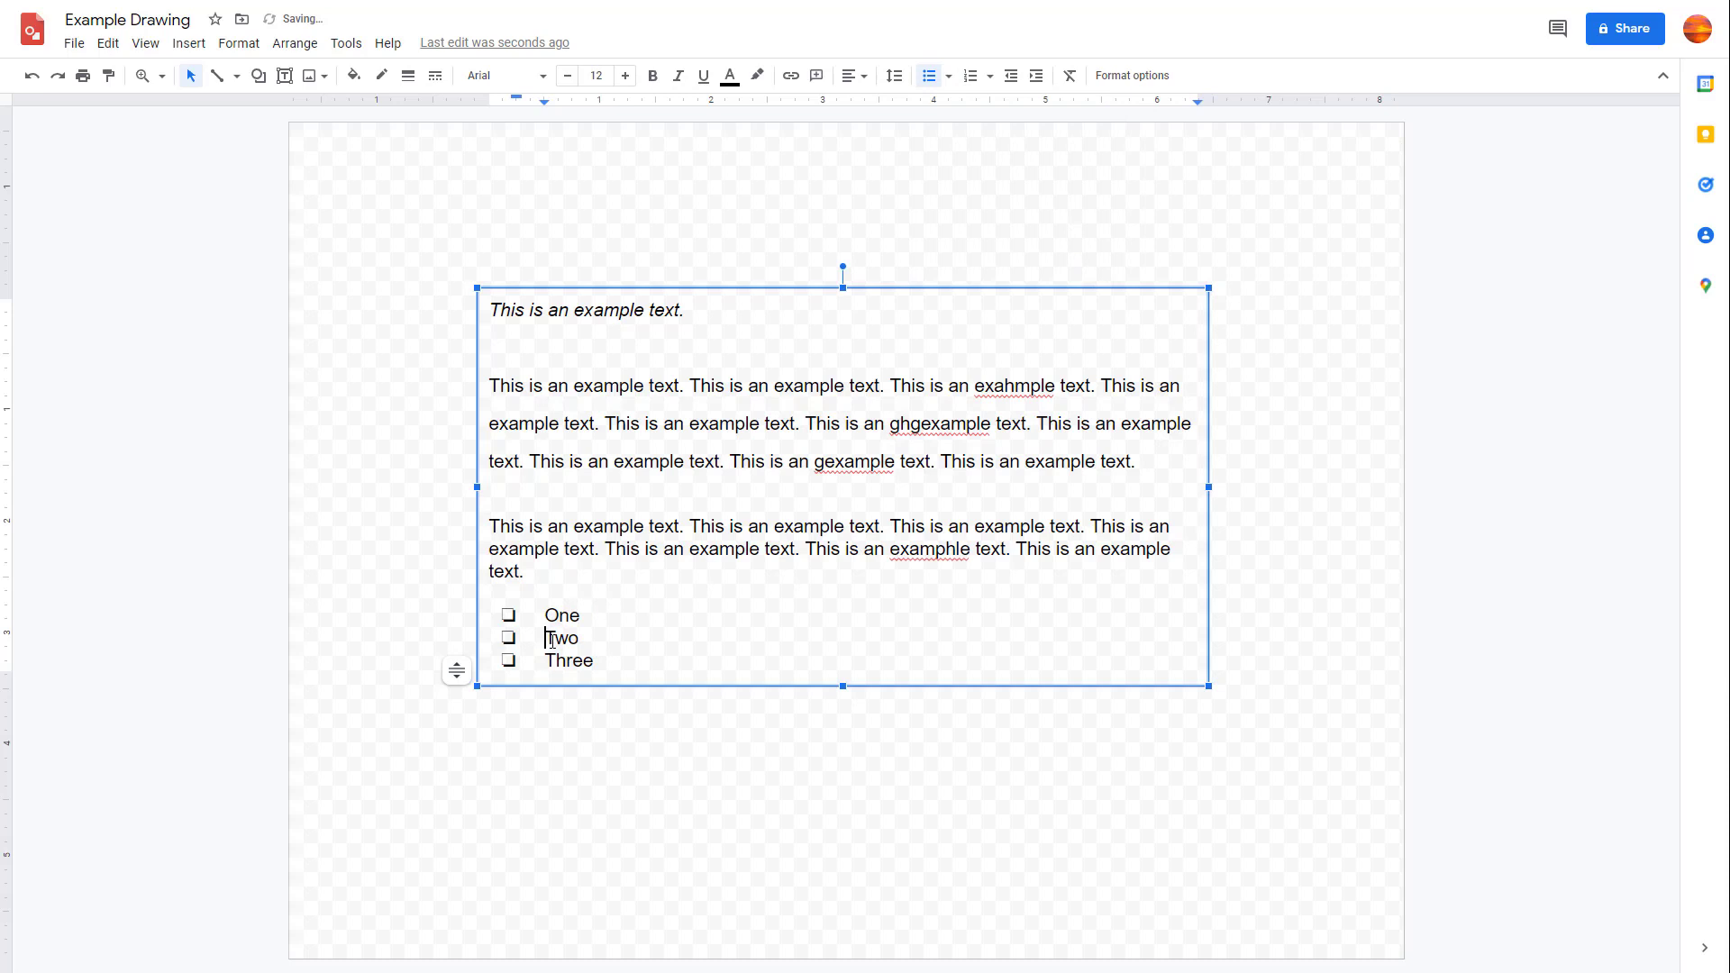
key("Tab")
key("shift+End")
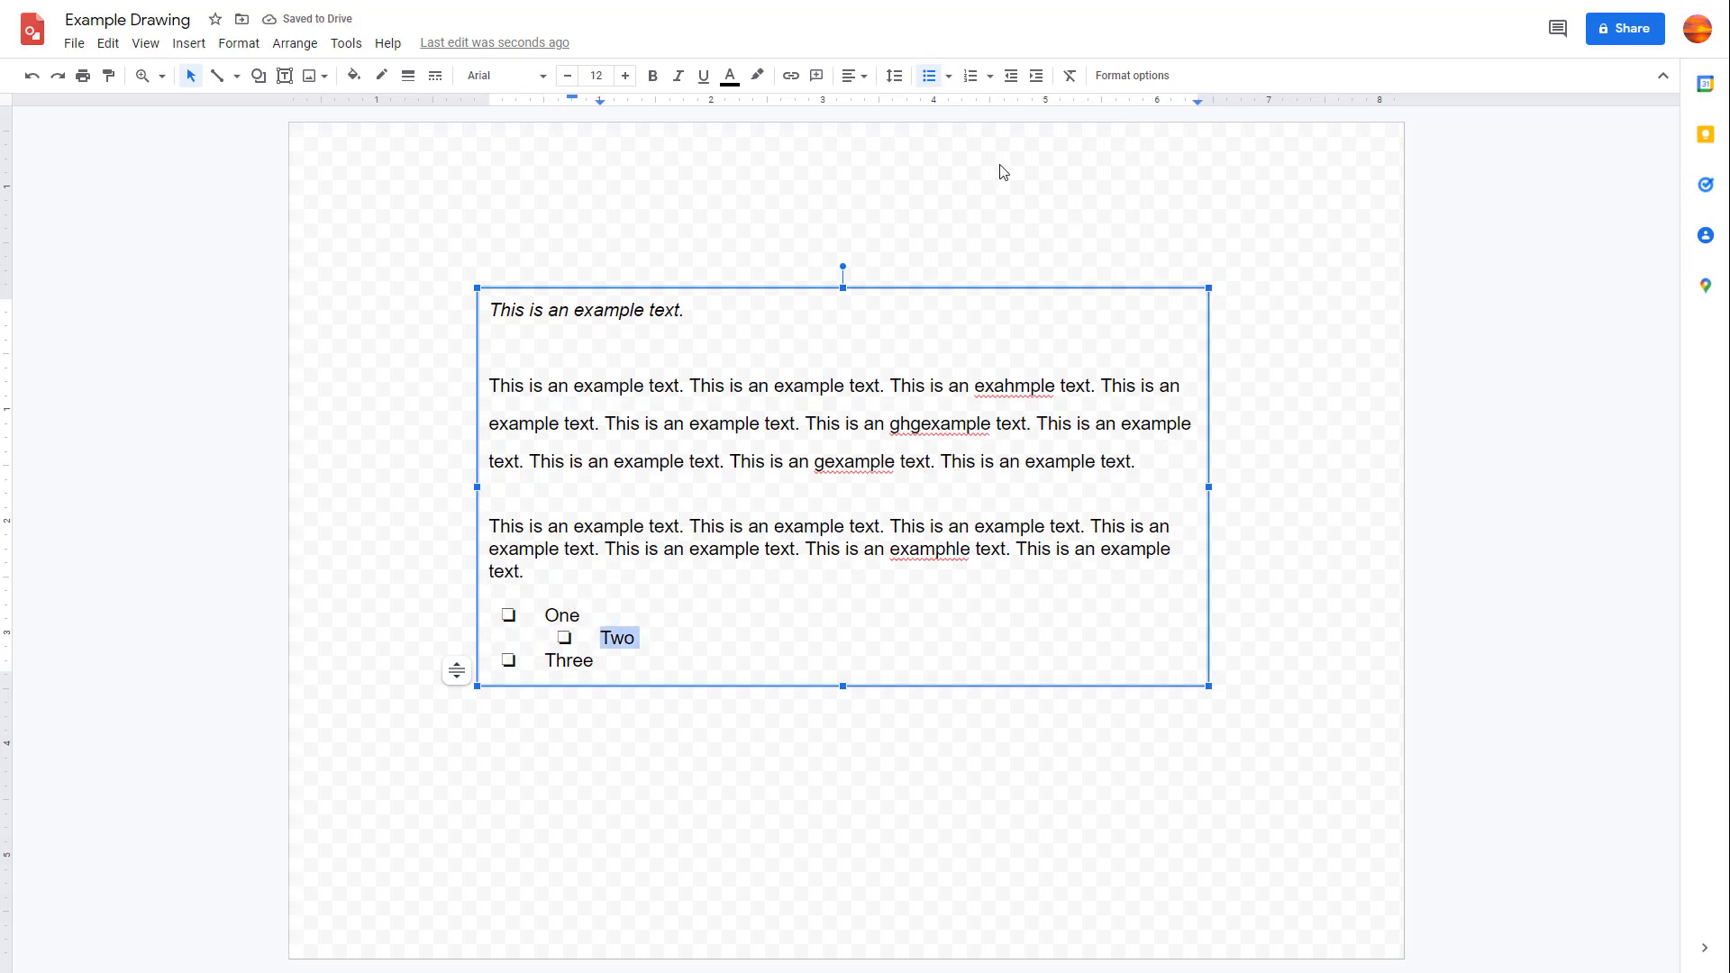
left_click(951, 78)
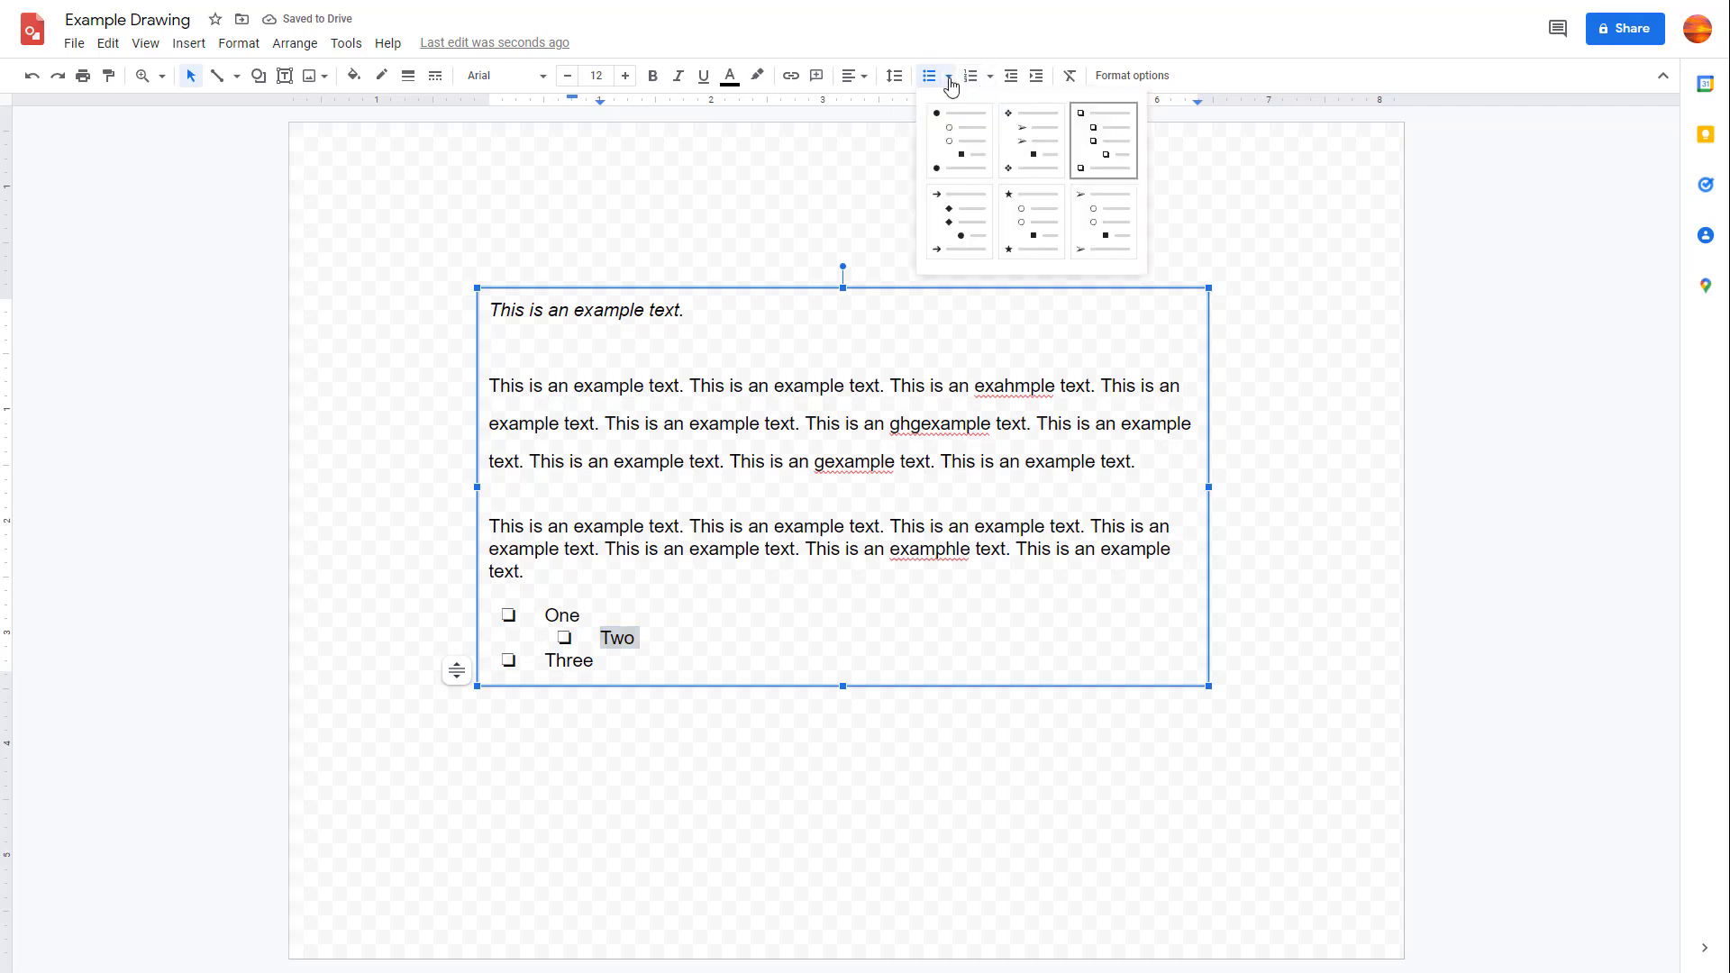
left_click(1036, 169)
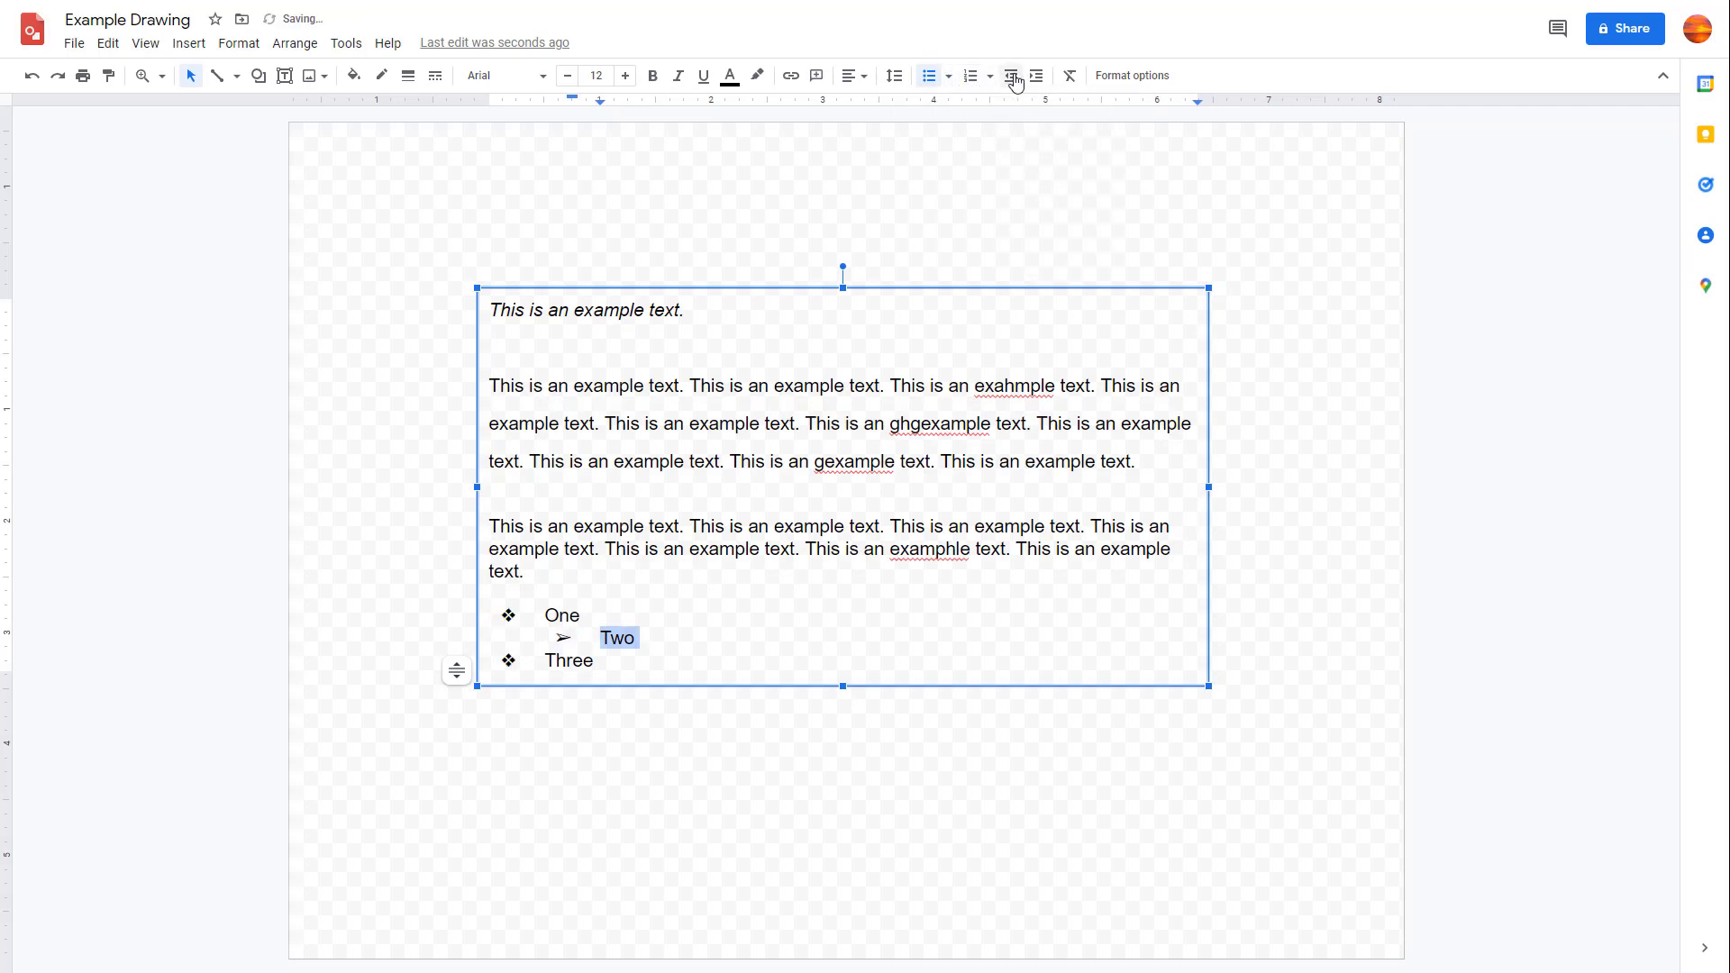
left_click(950, 77)
left_click(1094, 227)
left_click(971, 78)
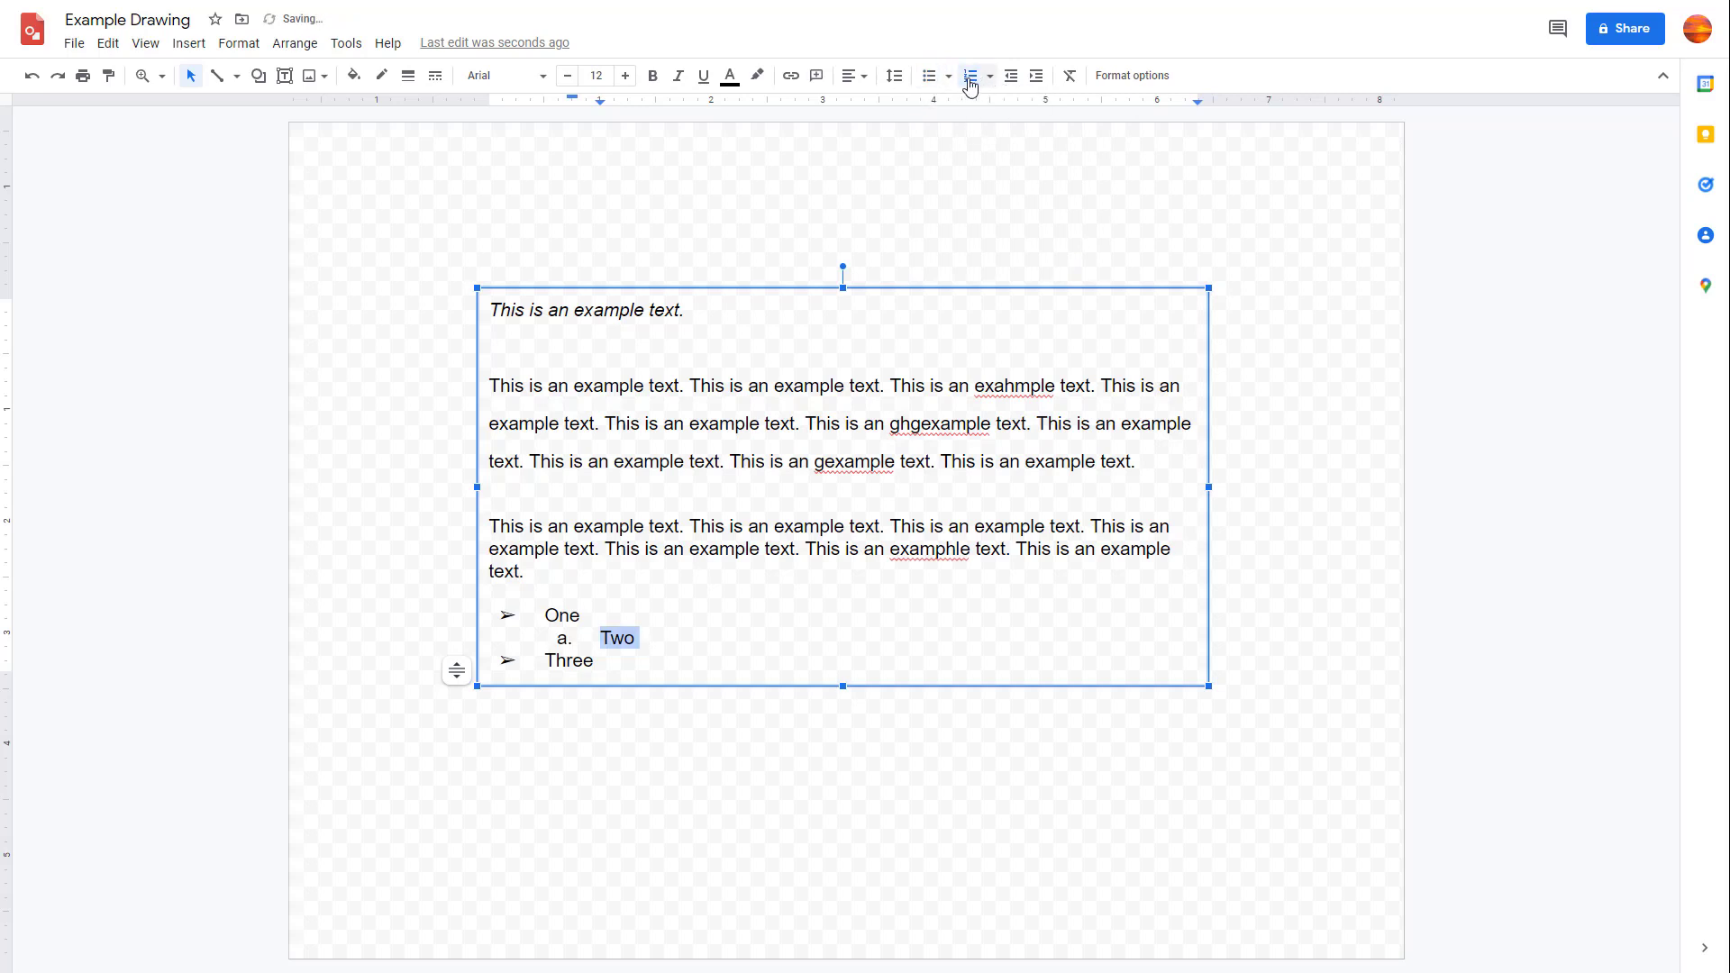
- Number the list and add items 'dfgdfg\' and 'dfgdfg' after Three
left_click_drag(625, 683, 544, 615)
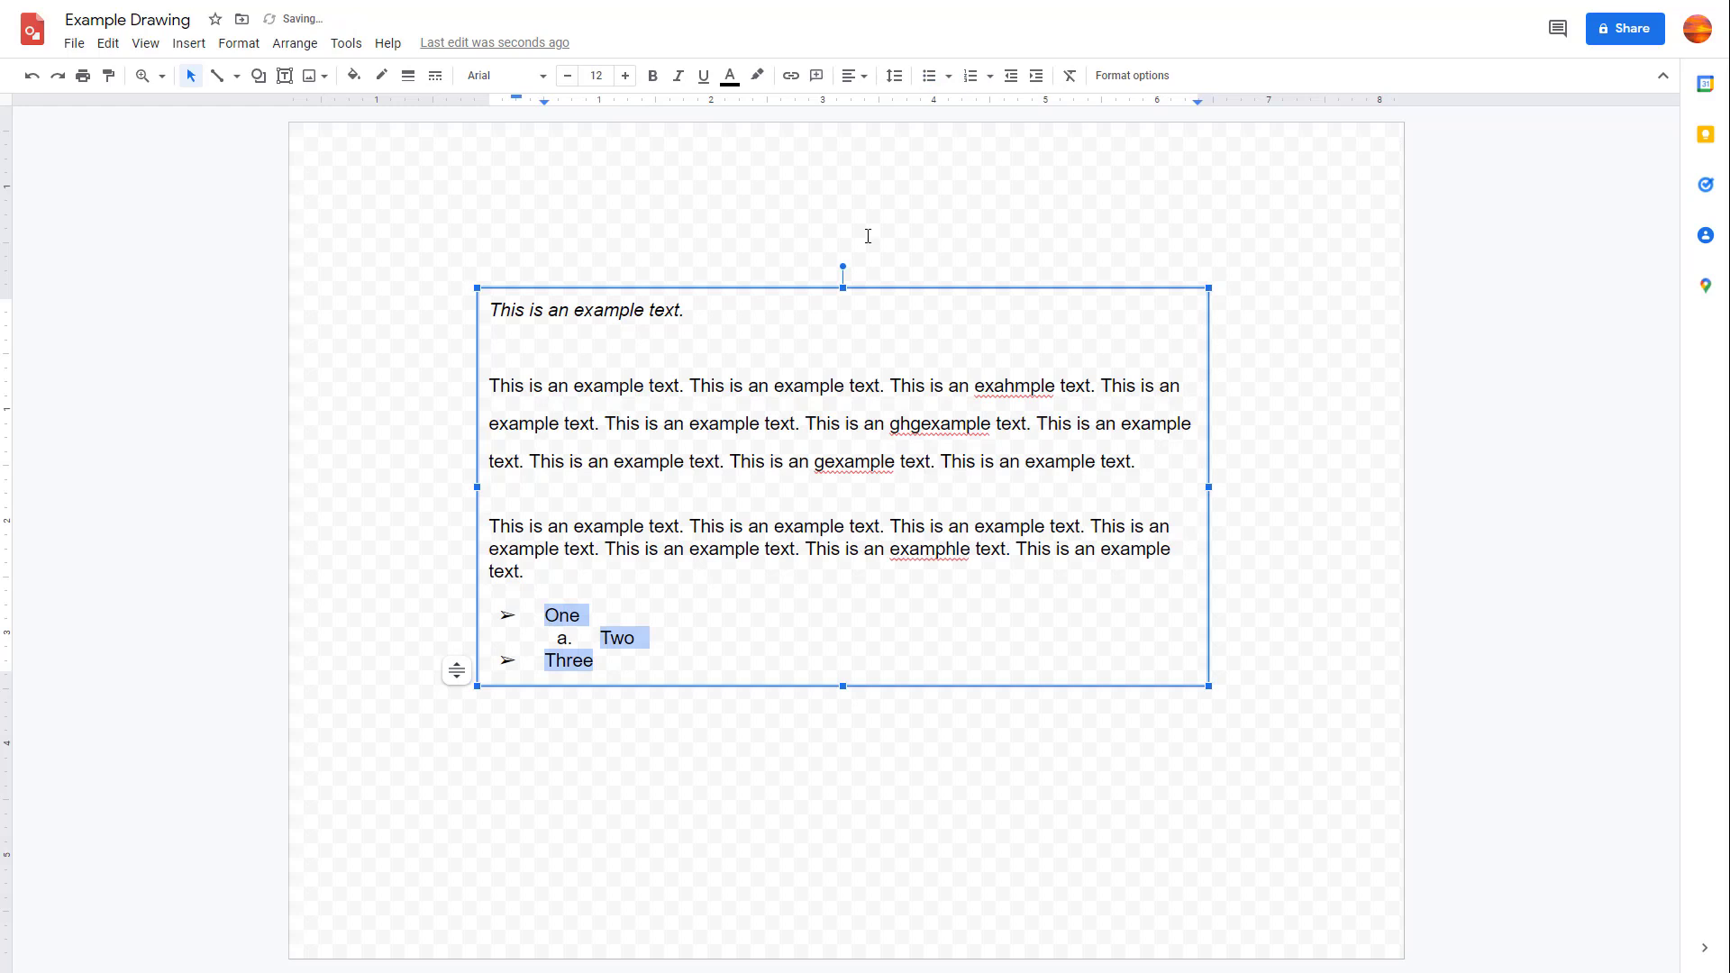
left_click(928, 78)
left_click(970, 78)
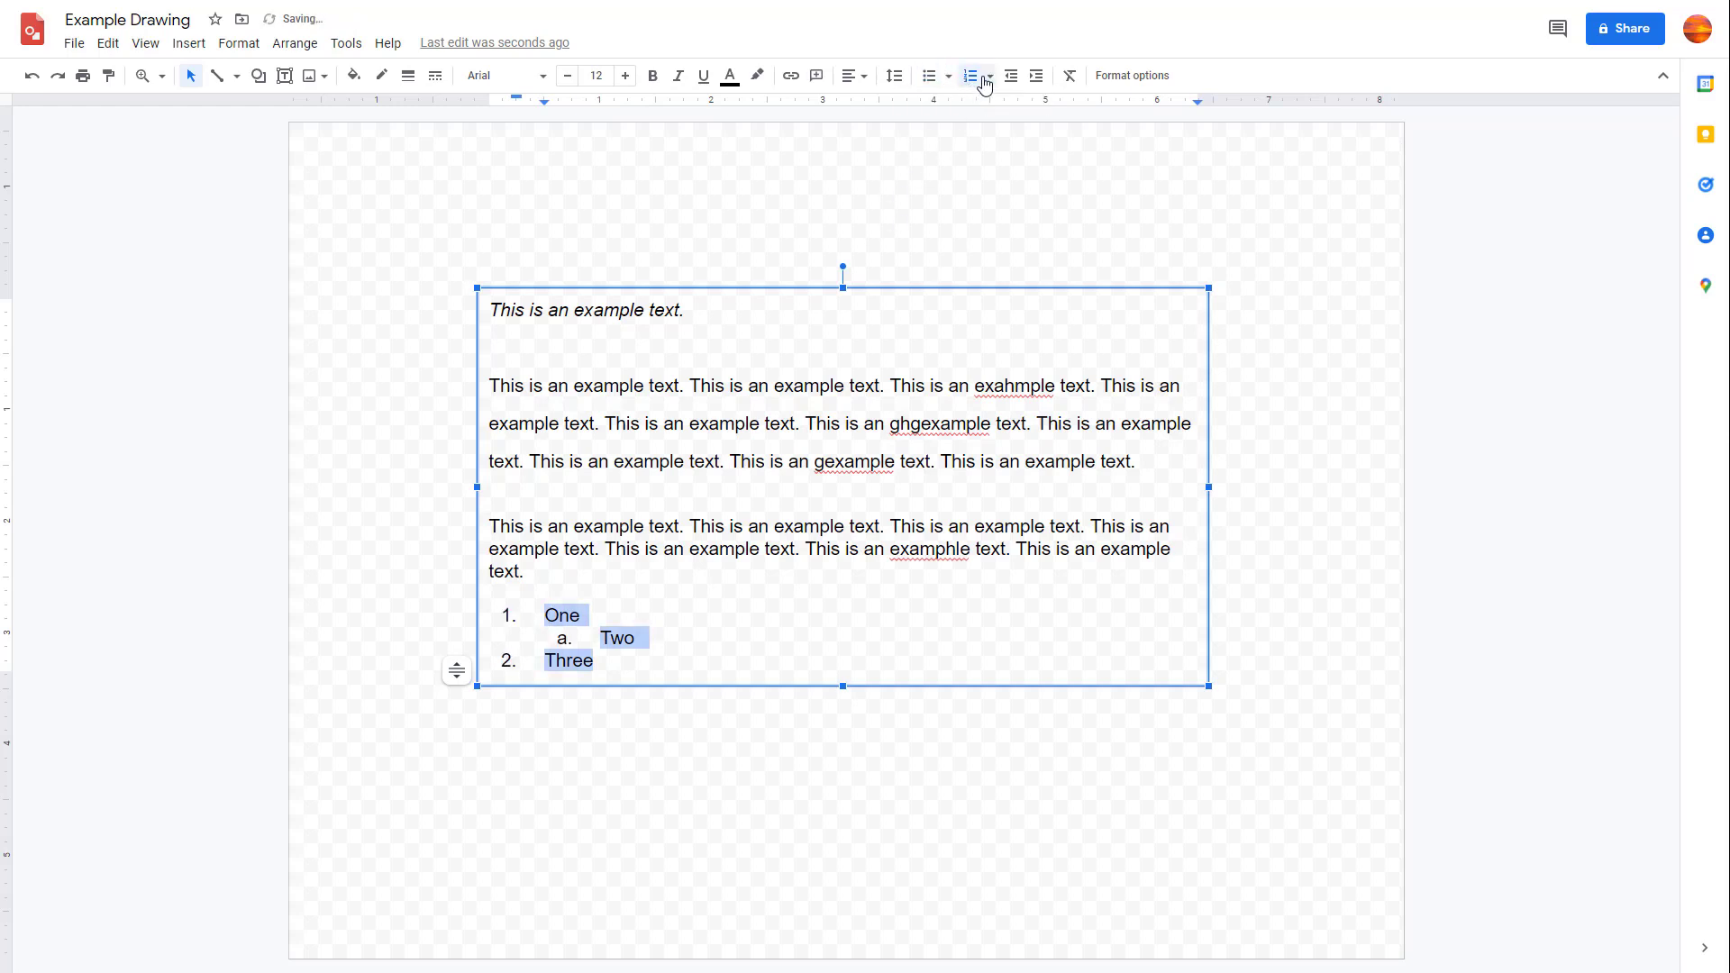
left_click(628, 664)
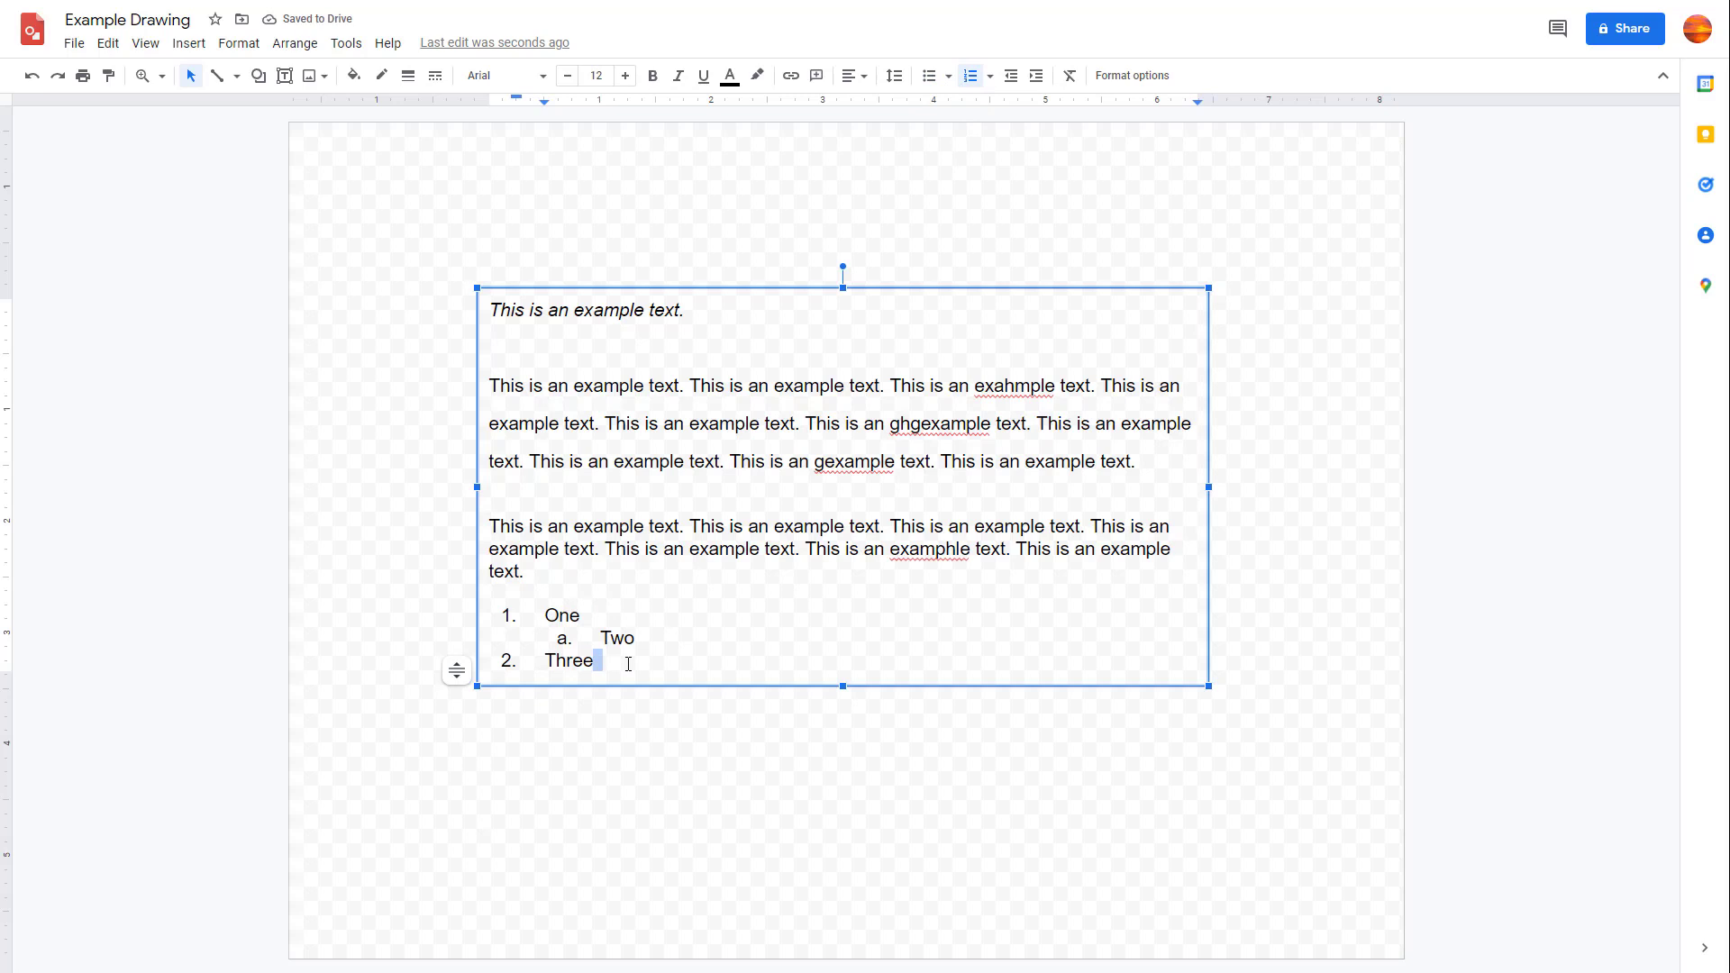
key("Return")
type("dfgdfg\\")
key("Return")
type("dfgdfg")
- Apply the 1. 1.1. numbering preset to the whole list, after trying 1) a)
left_click_drag(617, 706, 579, 586)
left_click(992, 81)
left_click(1064, 134)
left_click(993, 78)
left_click(1140, 148)
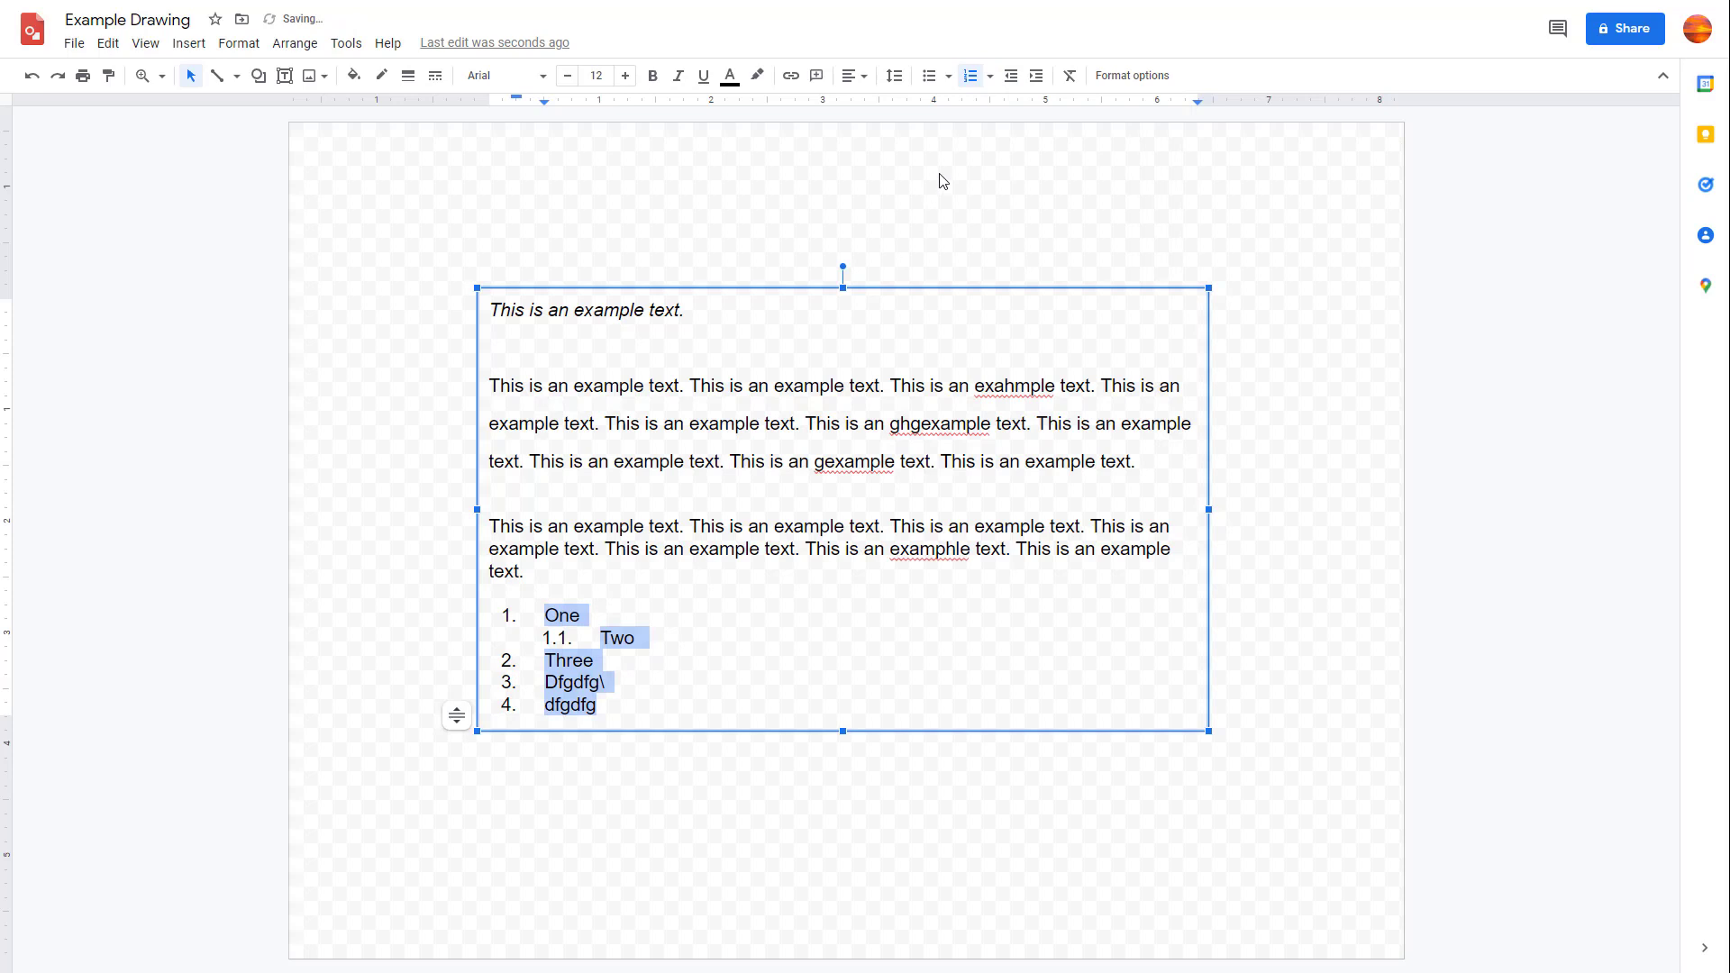
- Add item 'jhjh' below Two and nest it as third-level item 1.1.1
left_click(683, 642)
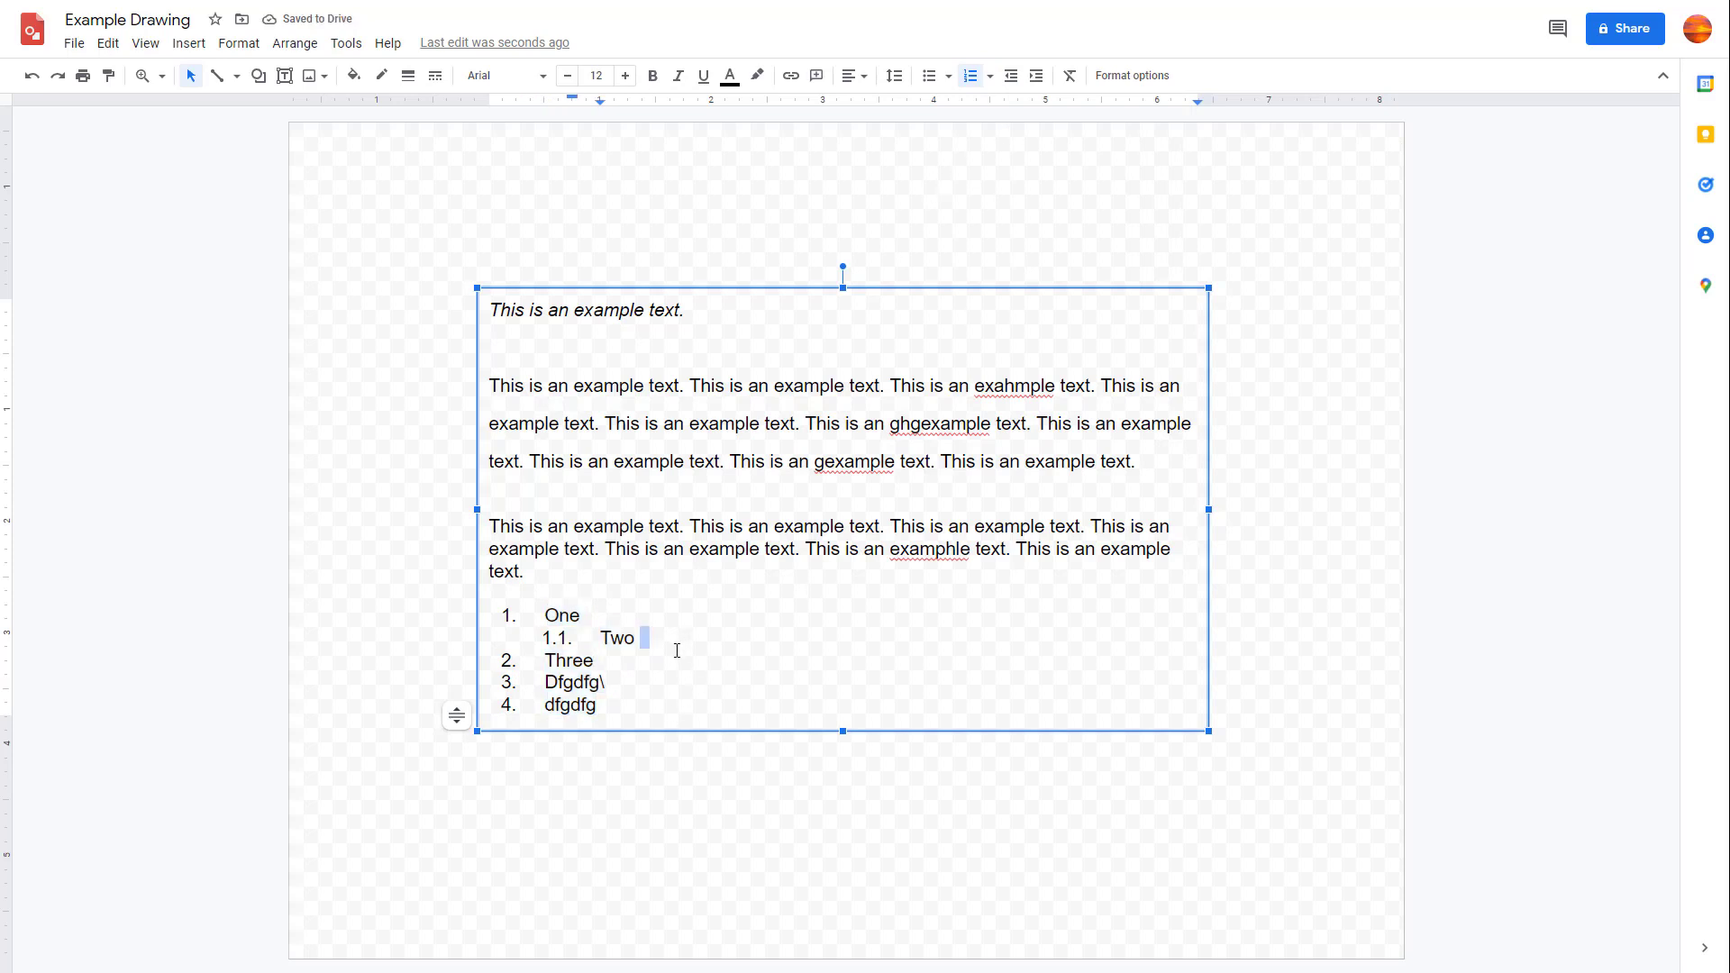
key("Return")
type("jhj")
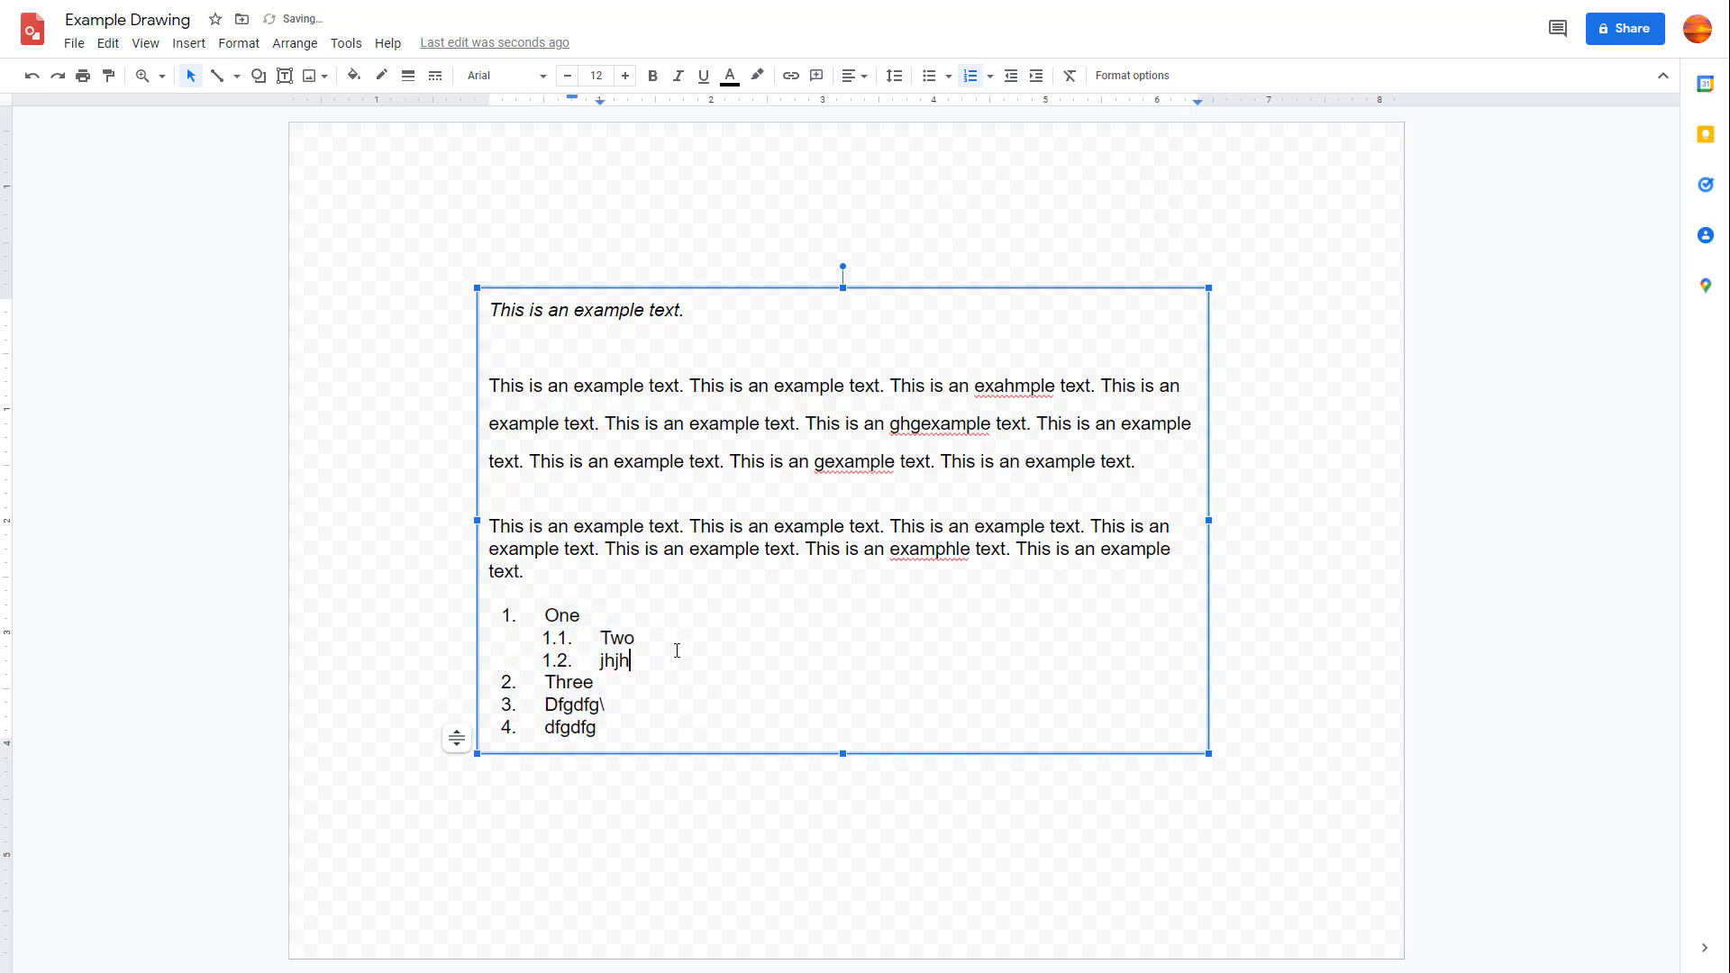
type("h")
key("Tab")
- Colour the first line dark green, then magenta
left_click_drag(777, 335, 440, 282)
left_click(730, 75)
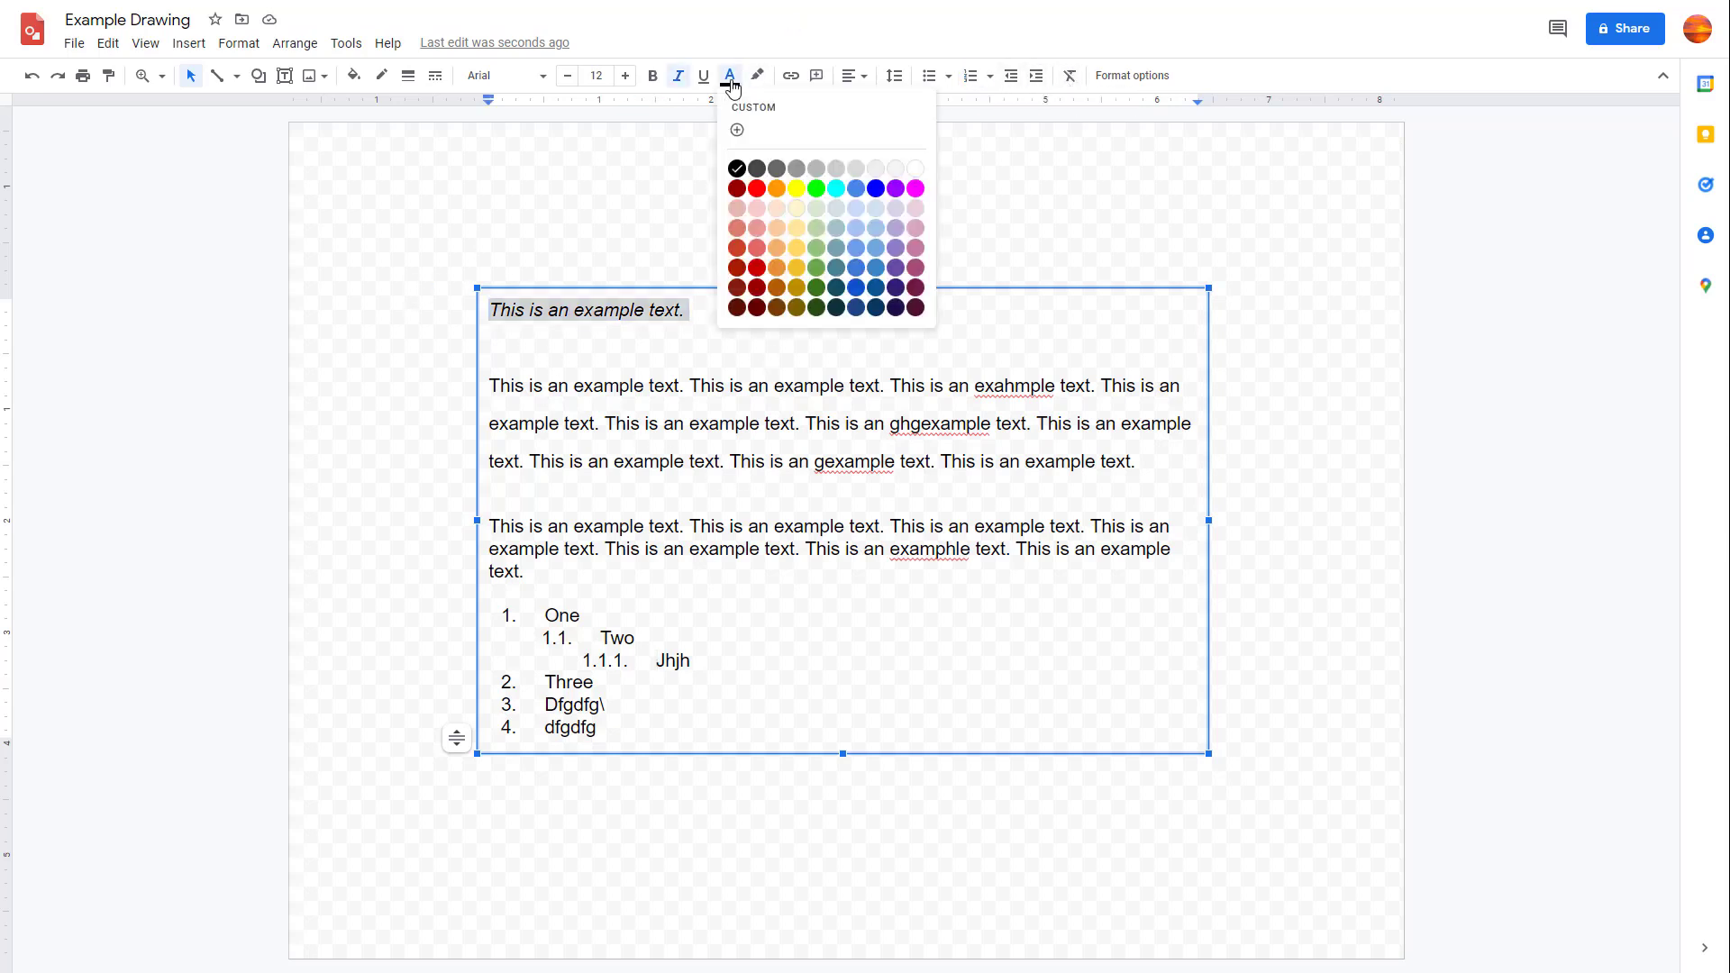
left_click(816, 307)
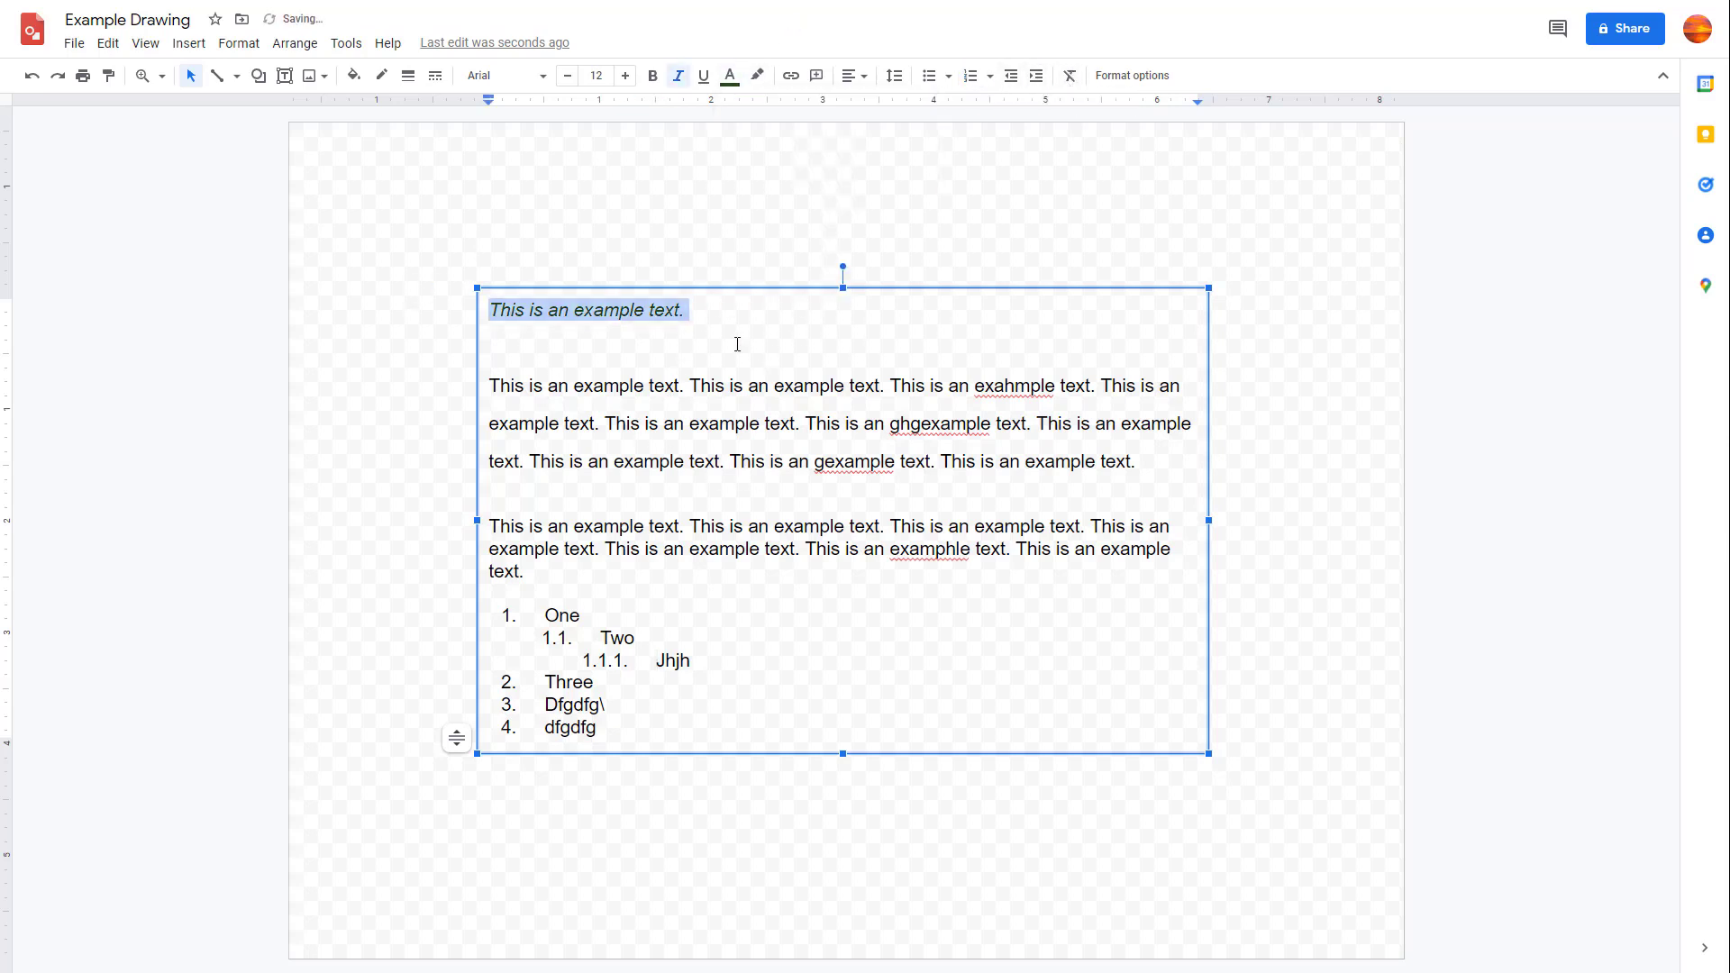
left_click(730, 76)
left_click(908, 187)
left_click(645, 422)
- Clear formatting from the first line, then from all text in the box
left_click_drag(690, 311, 357, 295)
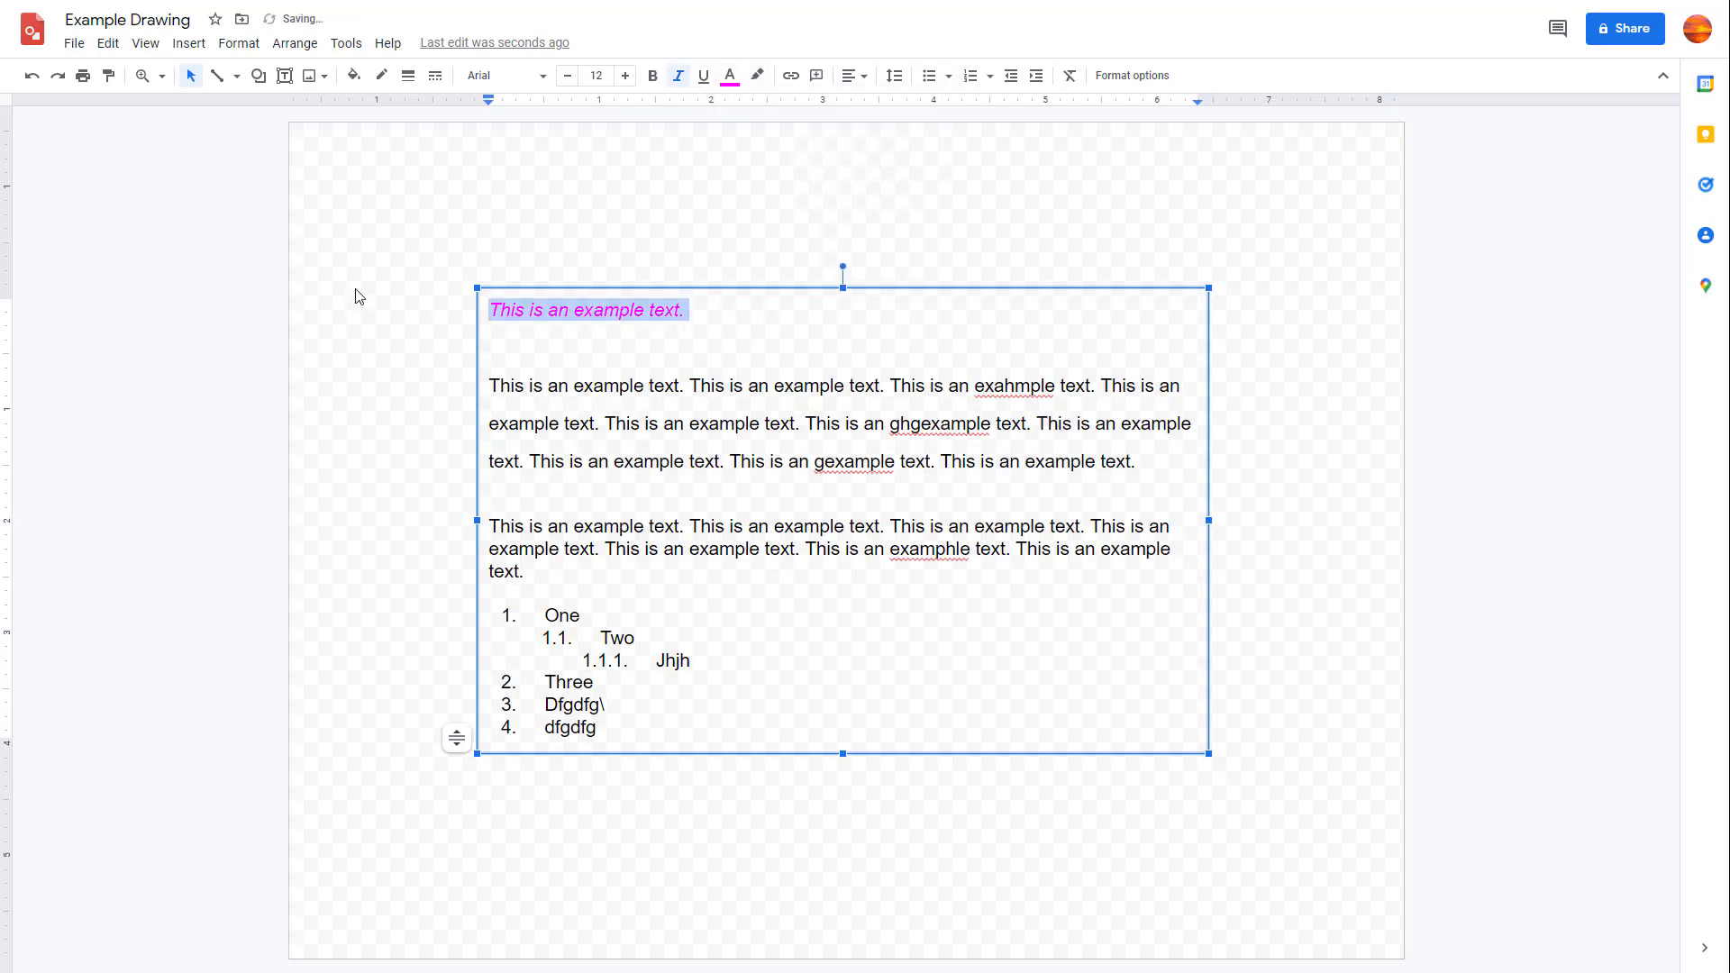
left_click(1070, 77)
left_click(699, 360)
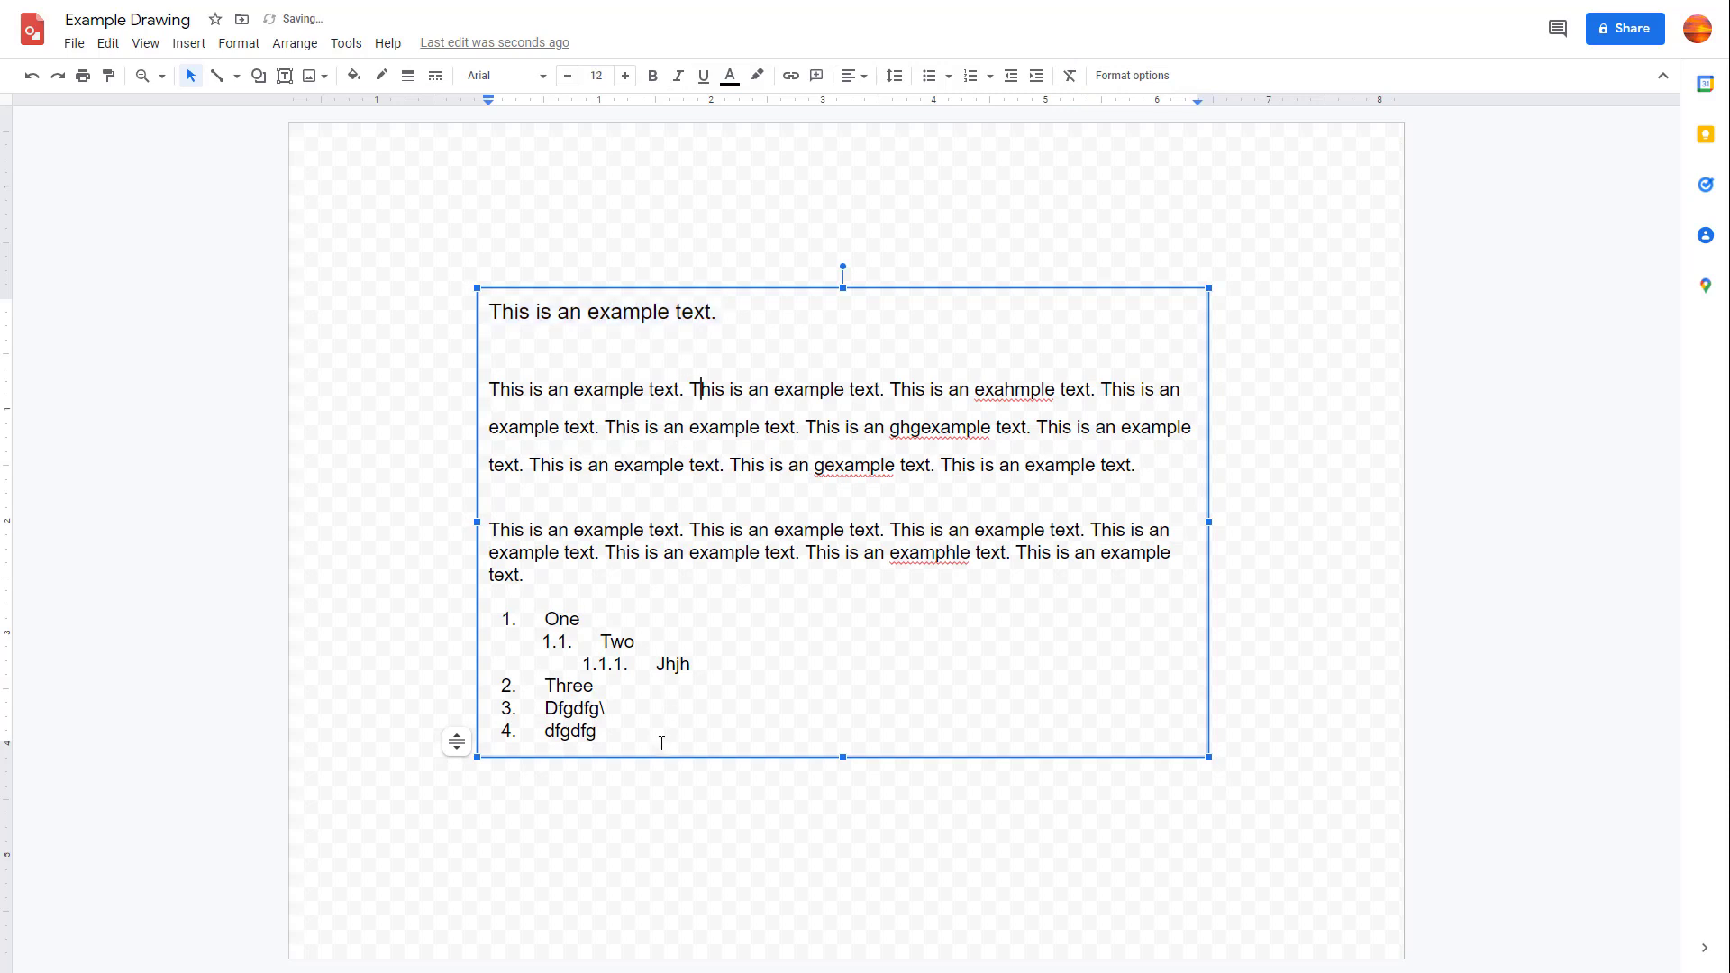
key("ctrl+a")
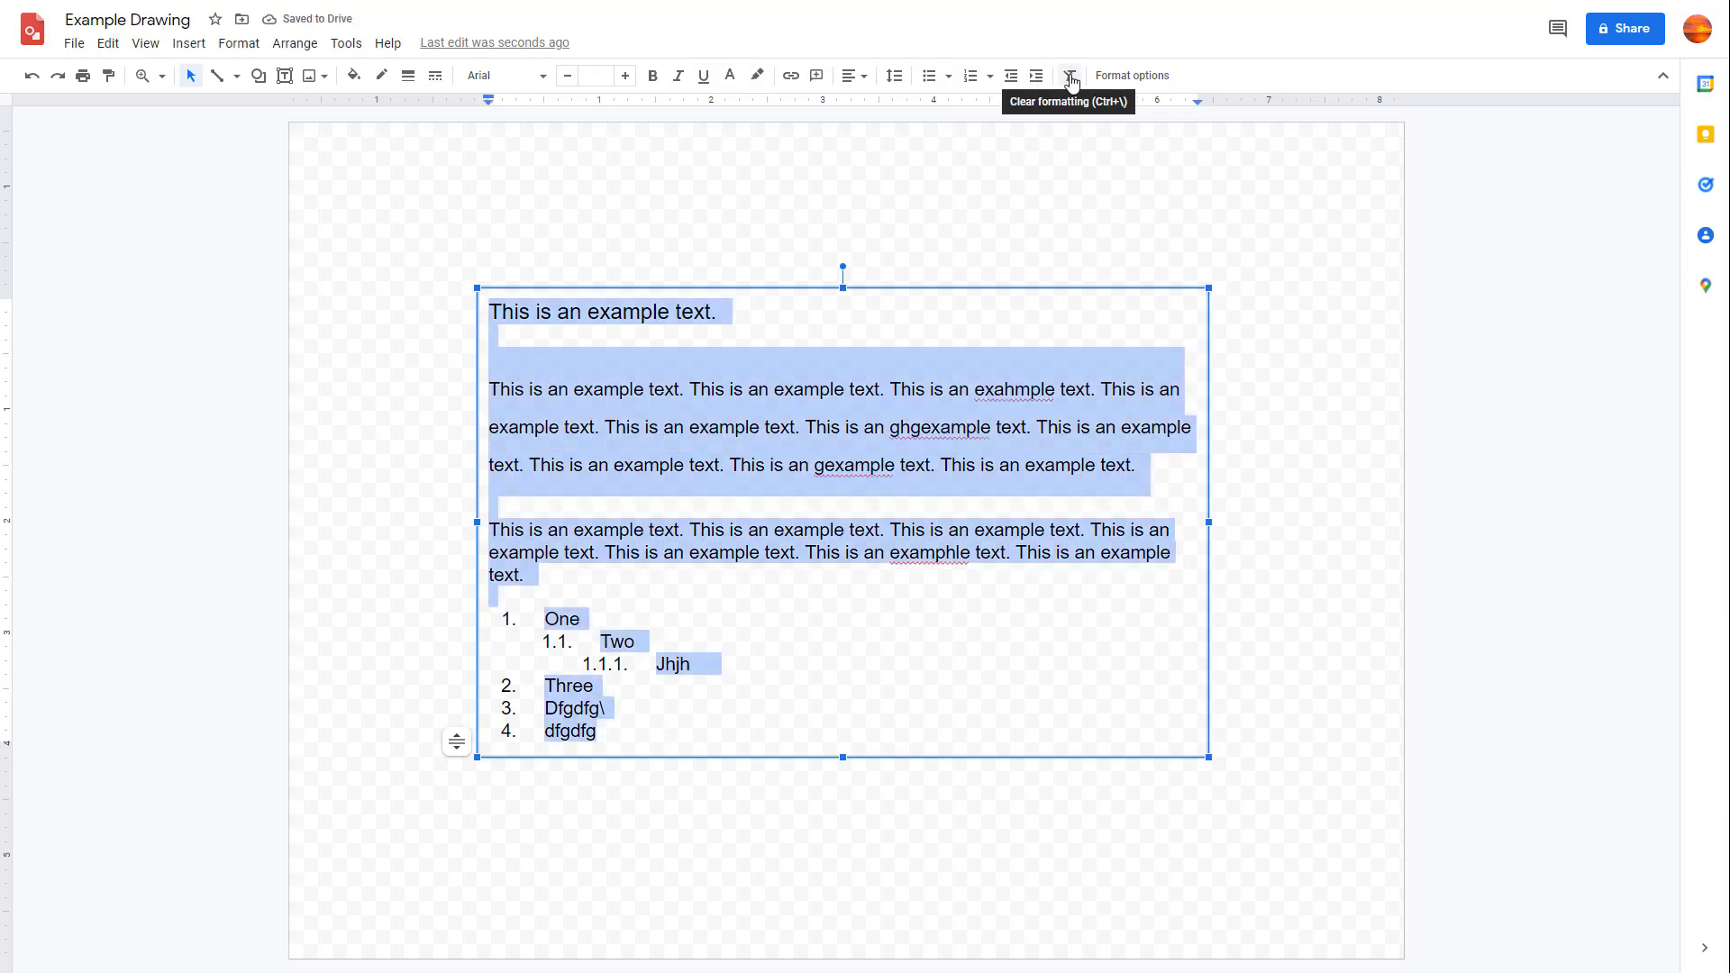
left_click(1070, 78)
left_click(748, 635)
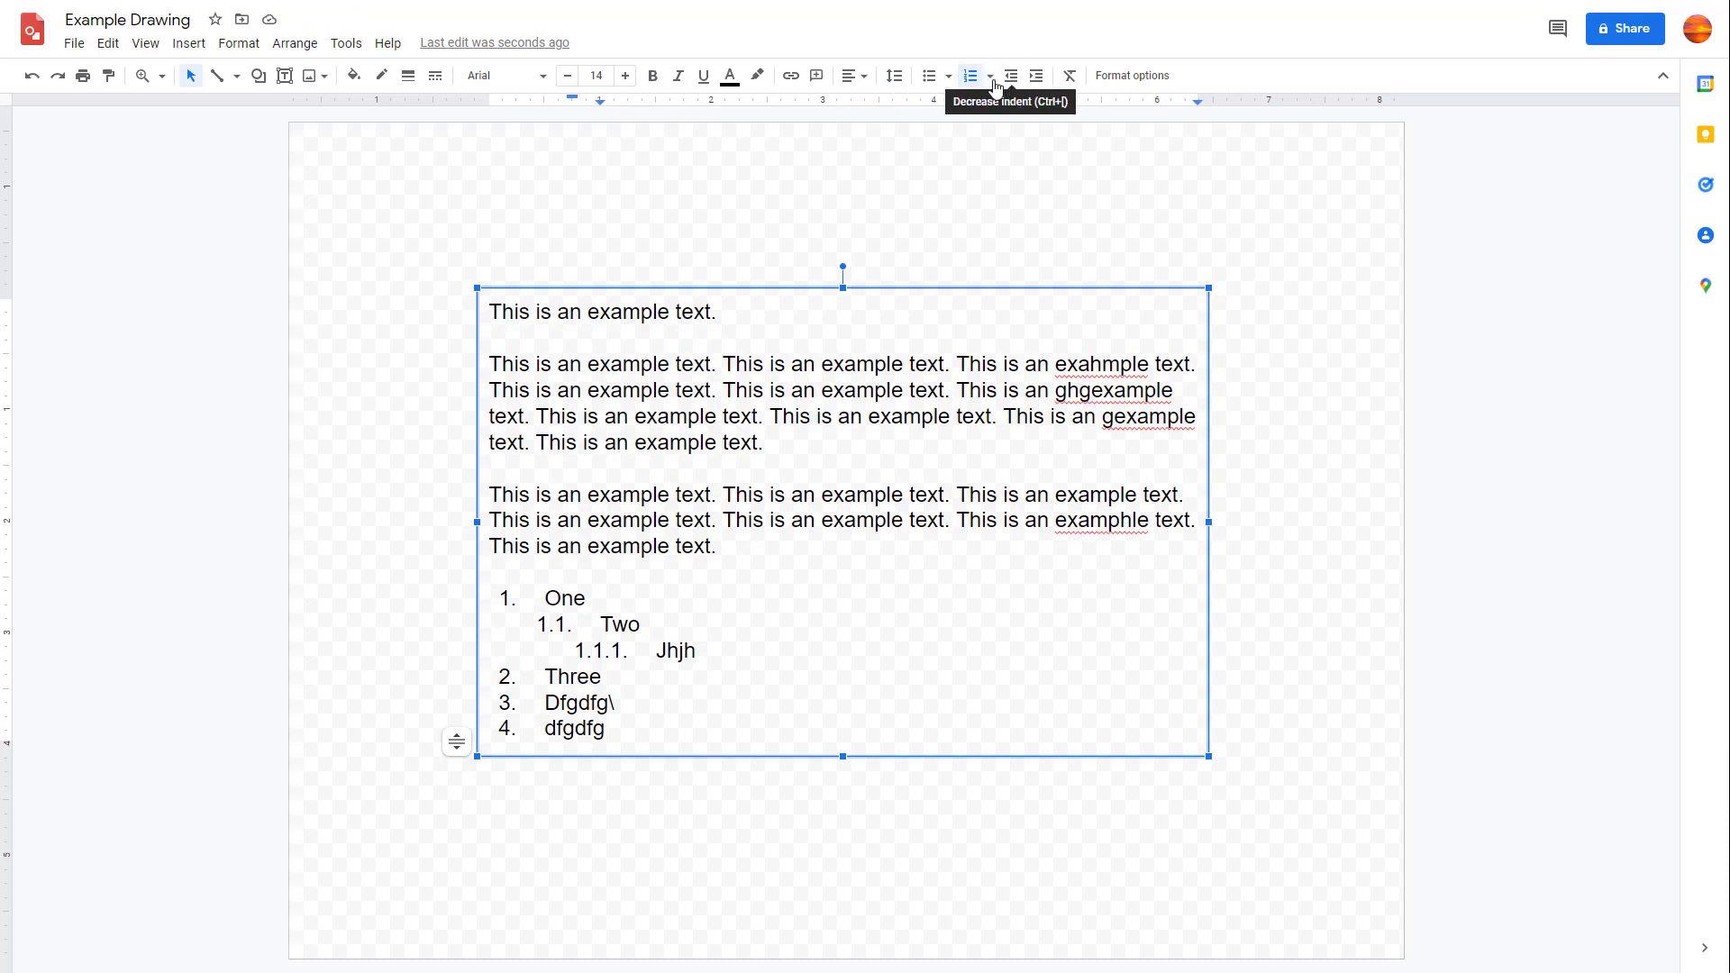
left_click(491, 368)
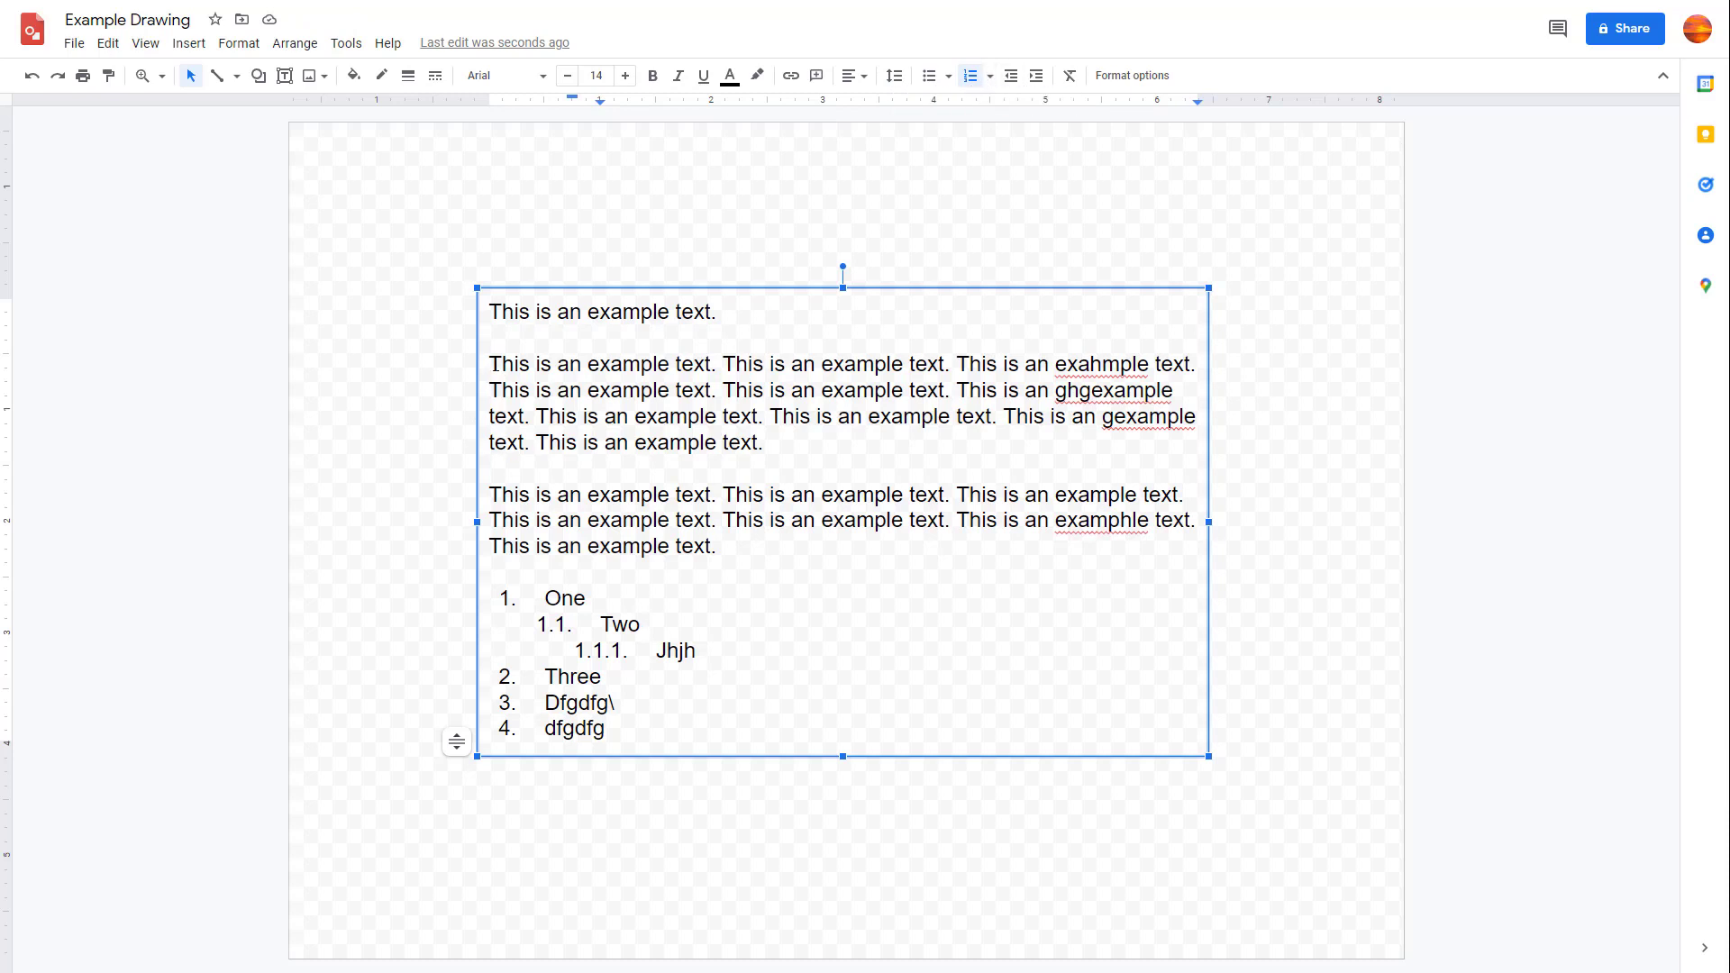
- Indent 'This is an example text.' one level, returning the second paragraph to the margin
left_click(1016, 79)
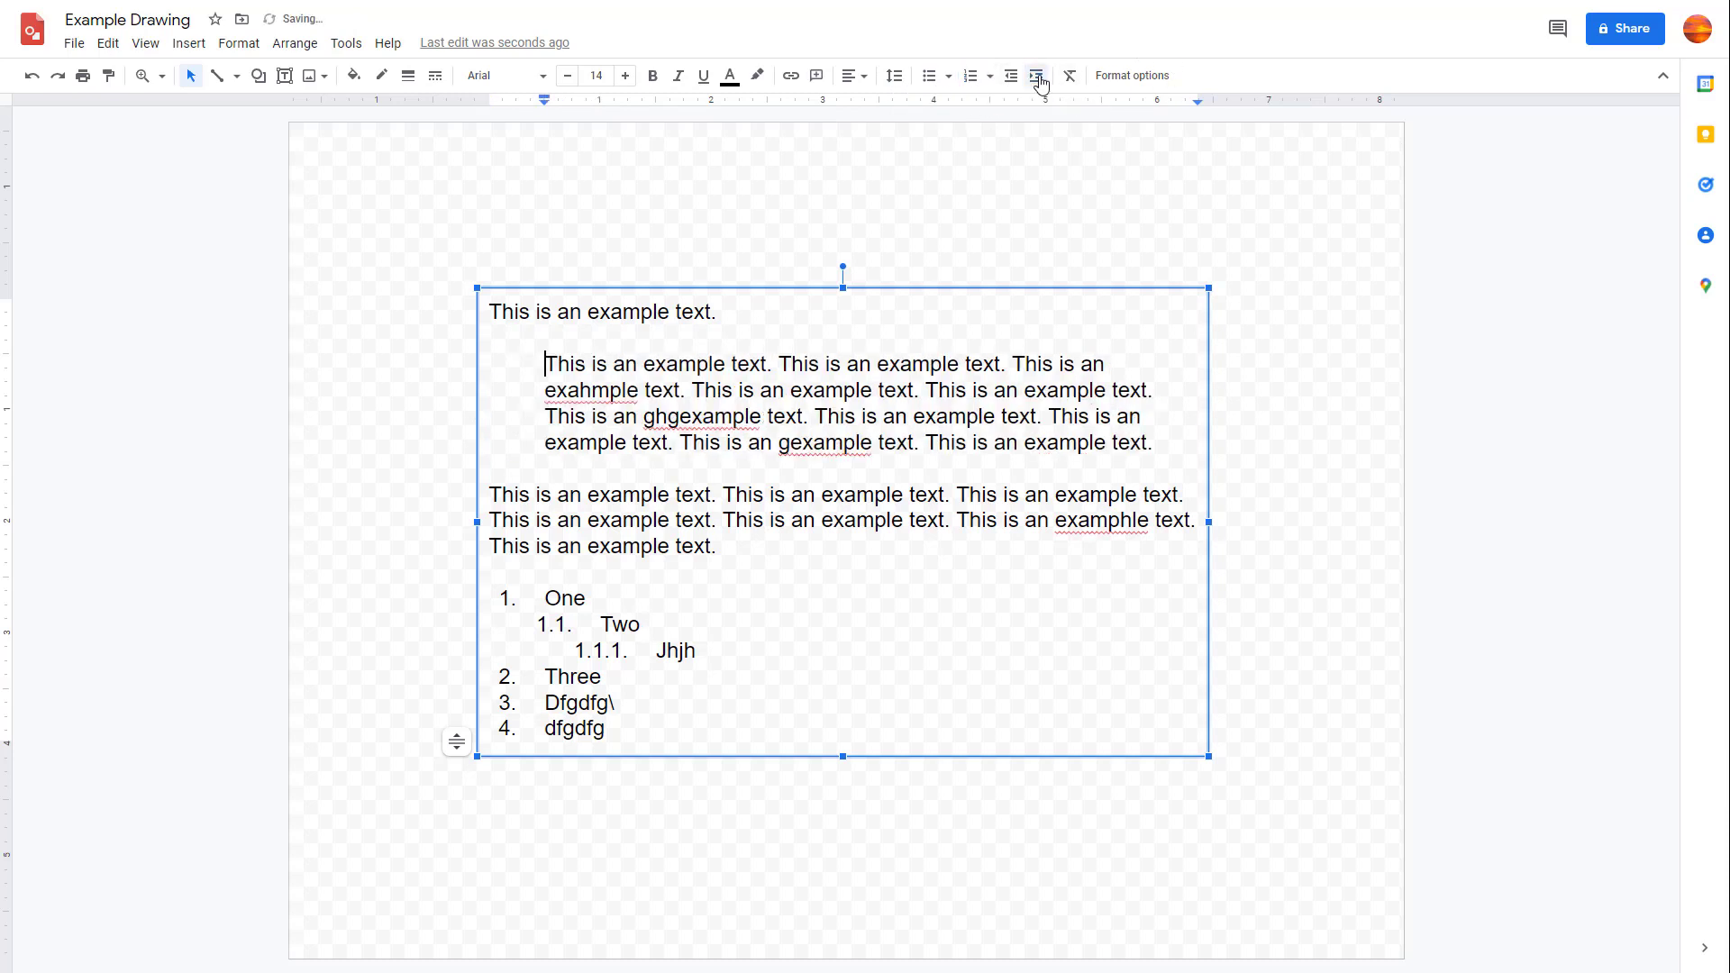
left_click(1017, 79)
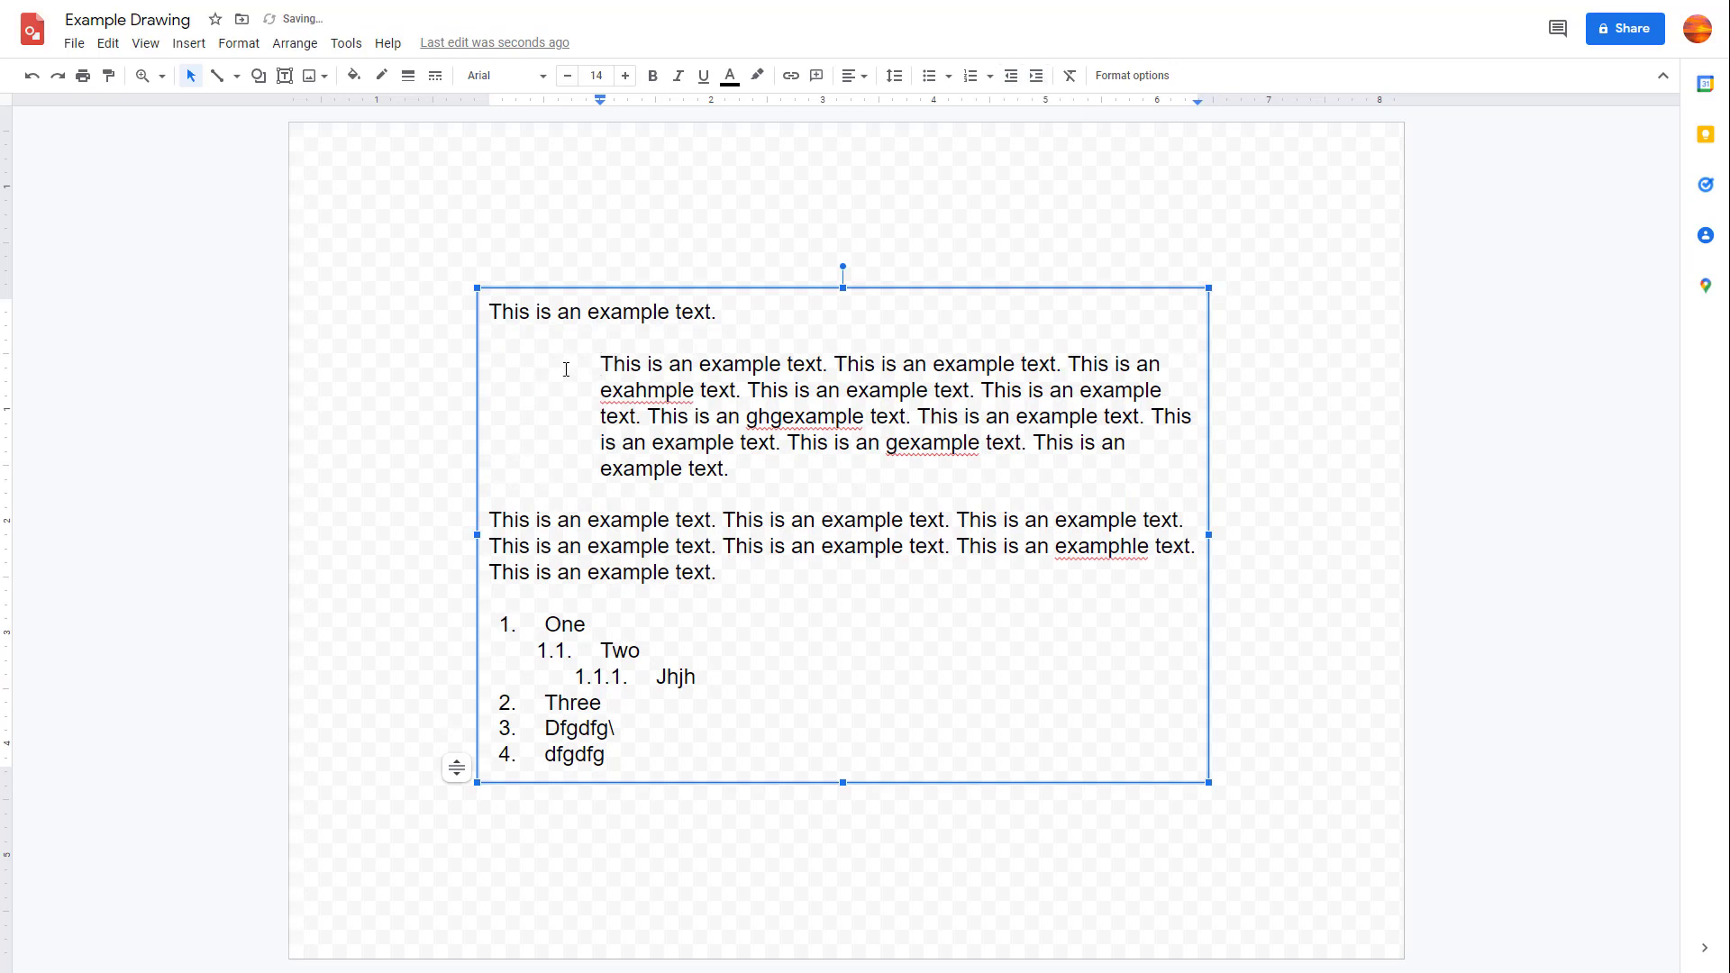
left_click(502, 312)
left_click(1036, 76)
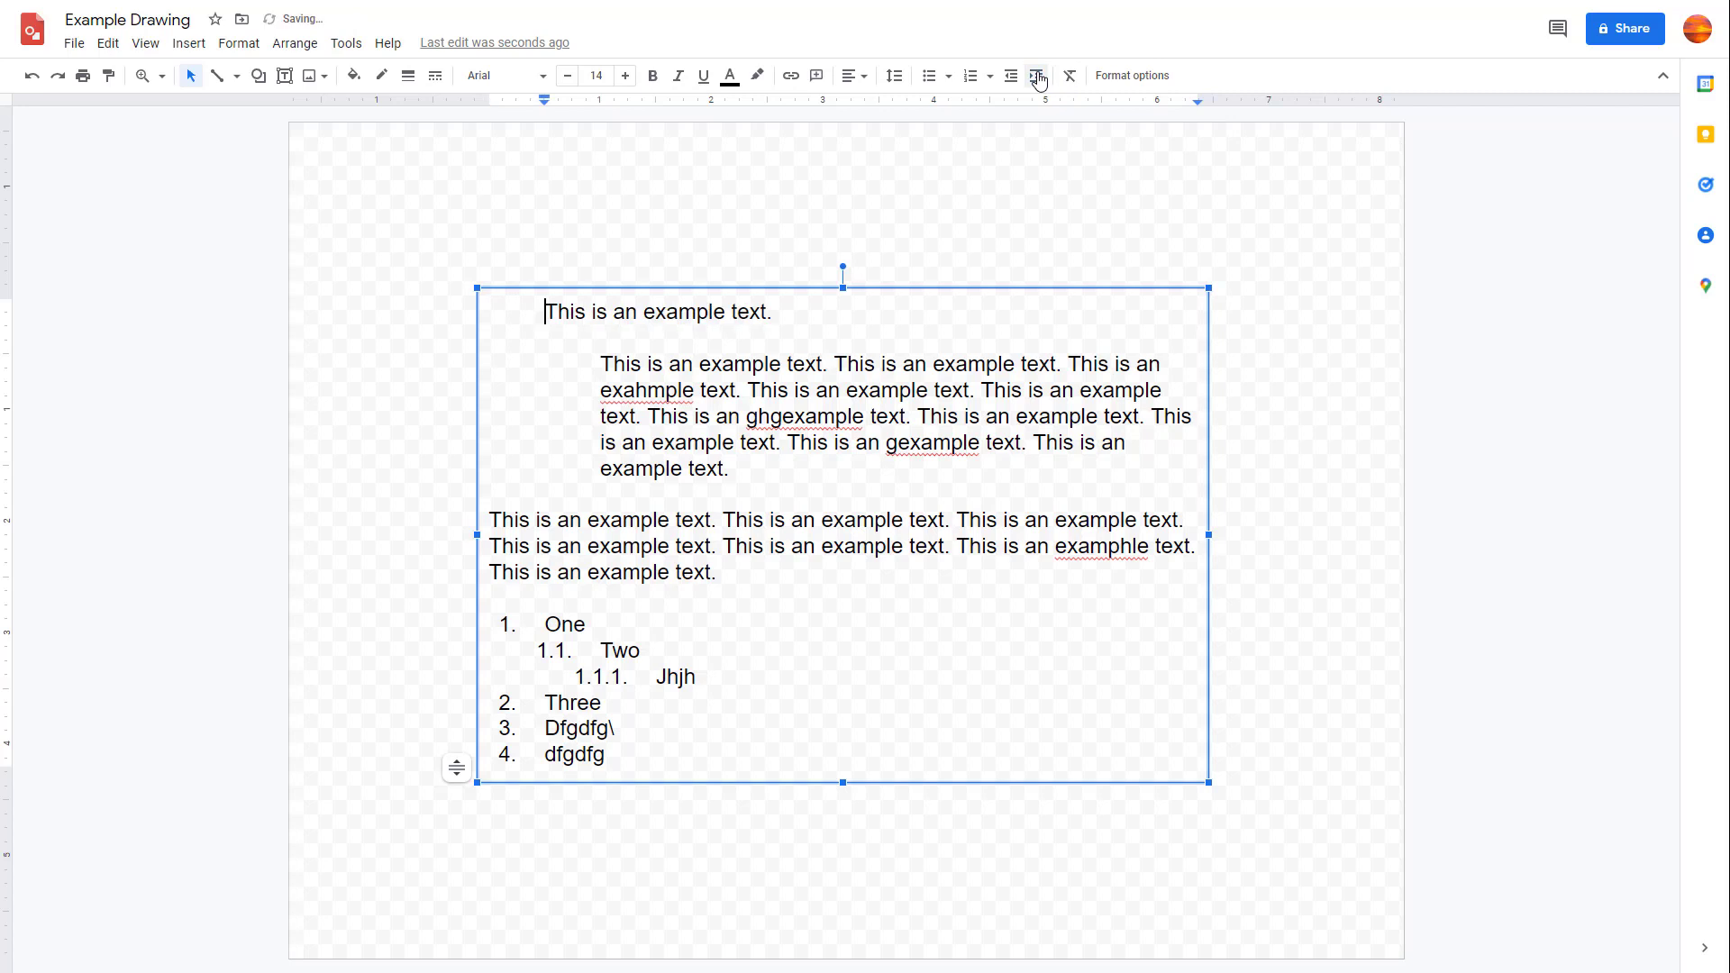
left_click(563, 366)
left_click(1011, 76)
left_click(1011, 76)
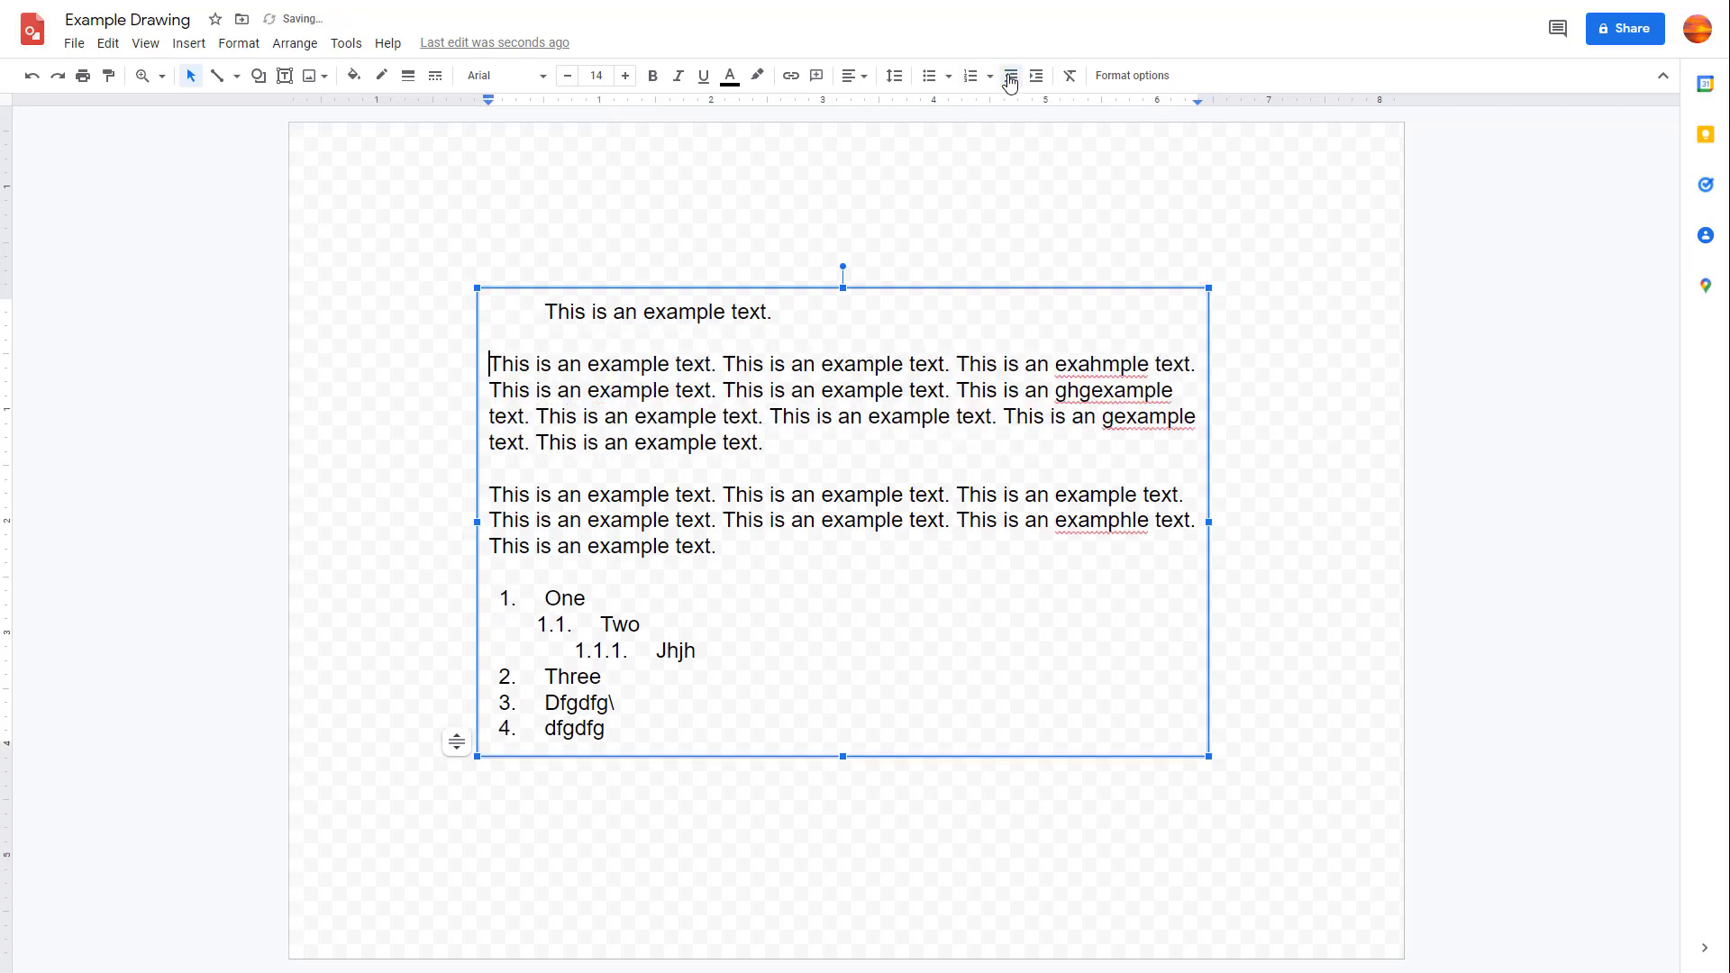